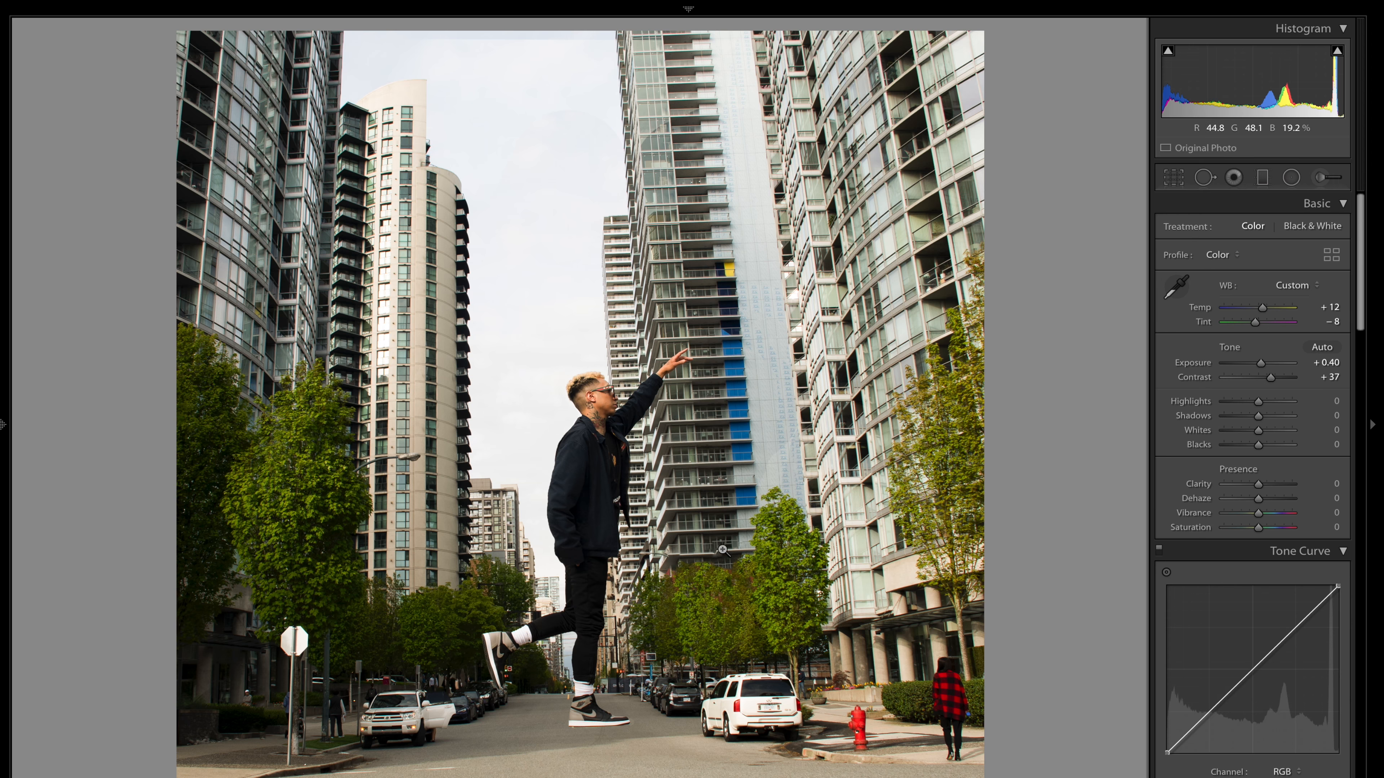
# Step: Set Highlights to −62 and Shadows to +100 for the street photo
pyautogui.moveTo(1236, 401); pyautogui.dragTo(1197, 408)
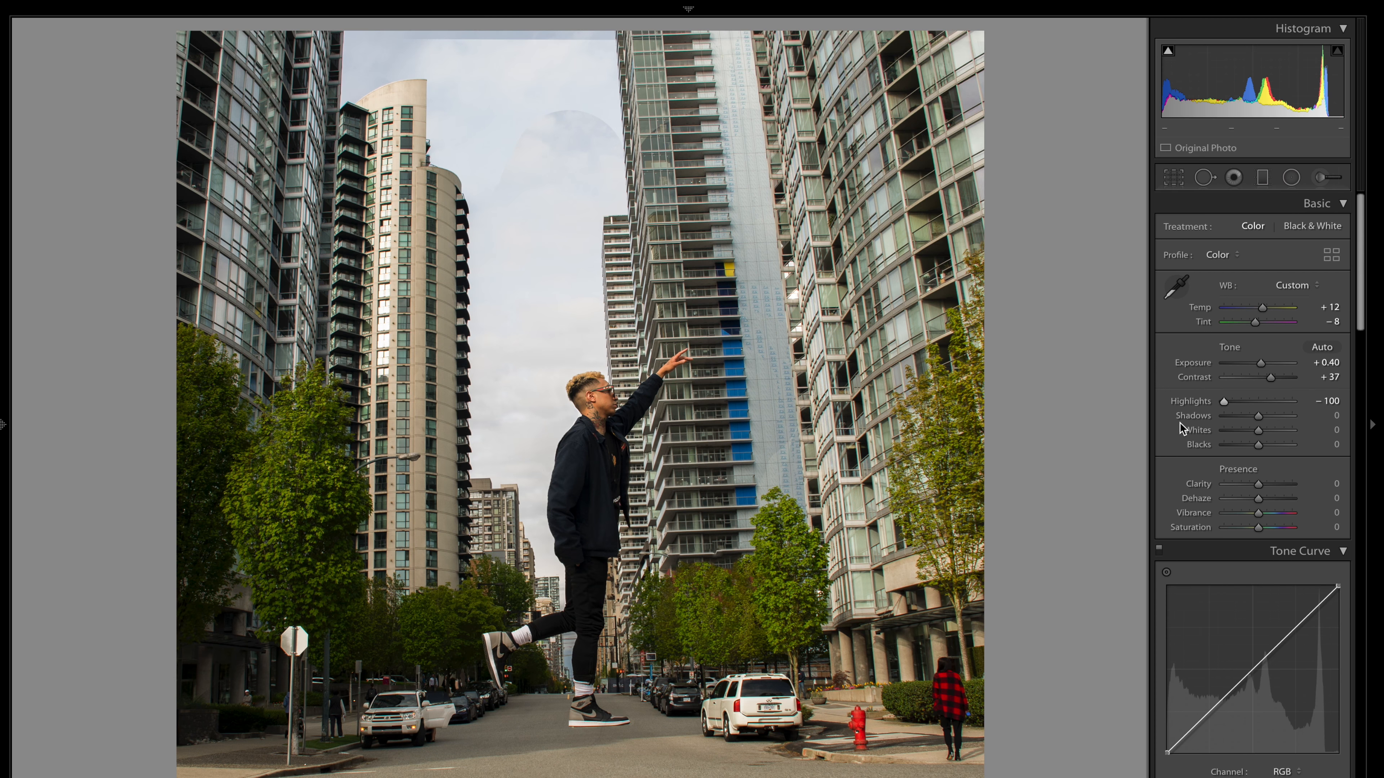
pyautogui.moveTo(1223, 401)
pyautogui.mouseDown()
pyautogui.moveTo(1255, 400)
pyautogui.moveTo(1183, 419)
pyautogui.moveTo(1240, 414)
pyautogui.mouseUp()
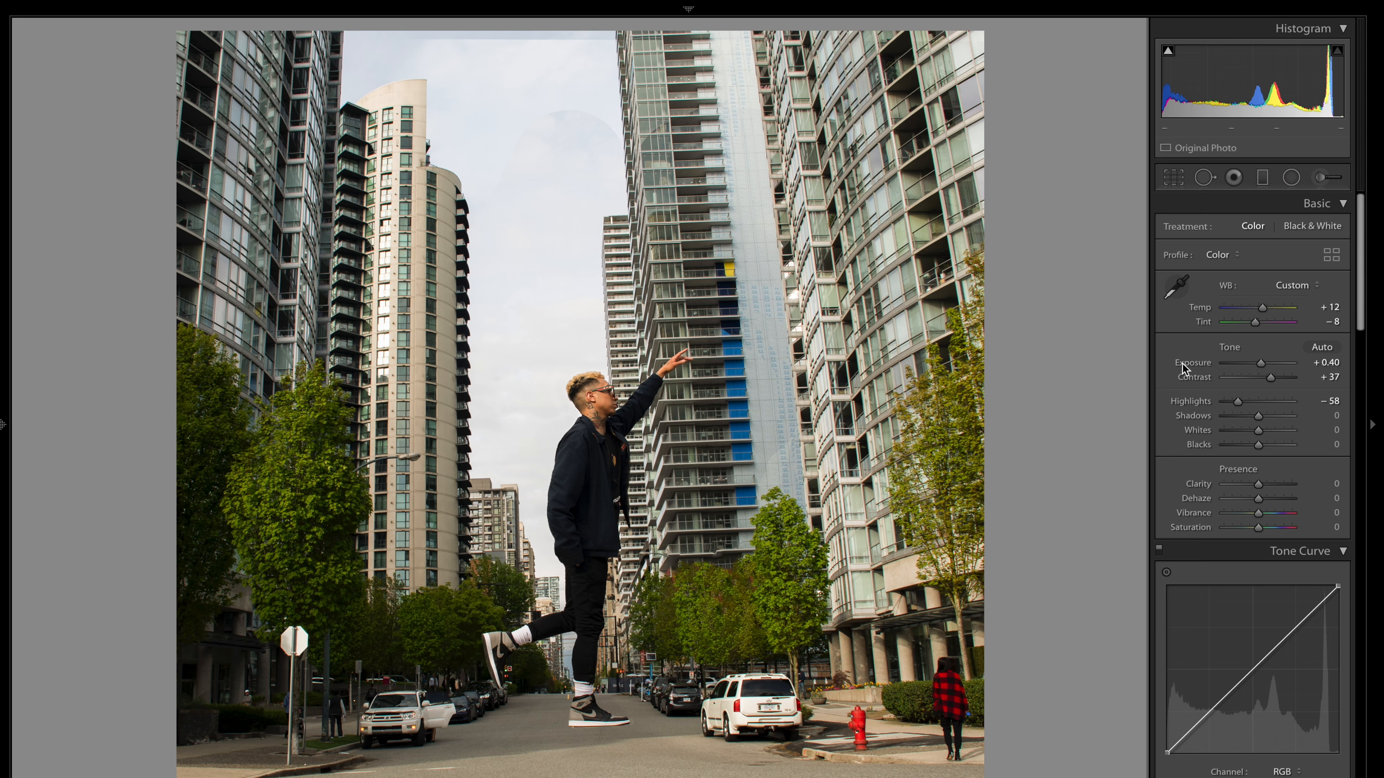
pyautogui.moveTo(1238, 403); pyautogui.dragTo(1237, 405)
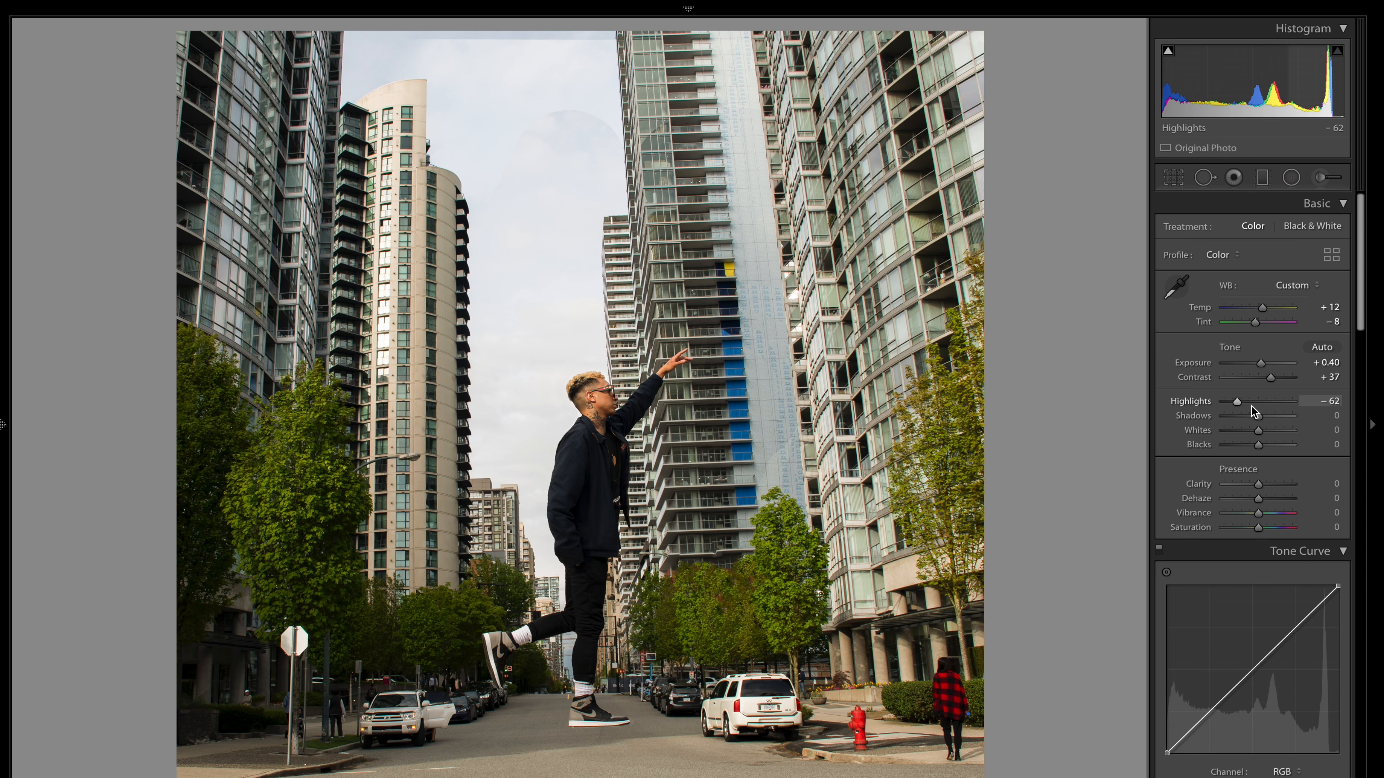
pyautogui.moveTo(1260, 420); pyautogui.dragTo(1292, 425)
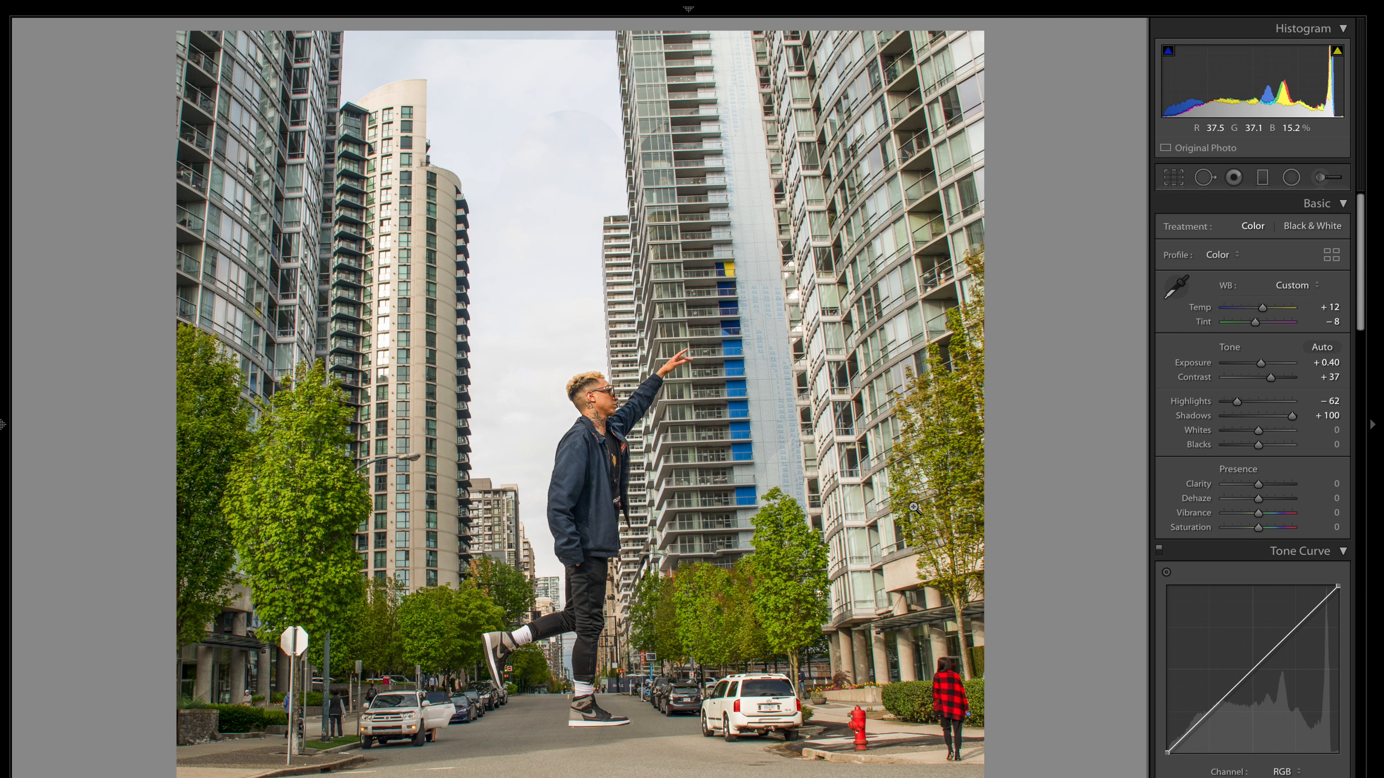
pyautogui.click(1258, 415)
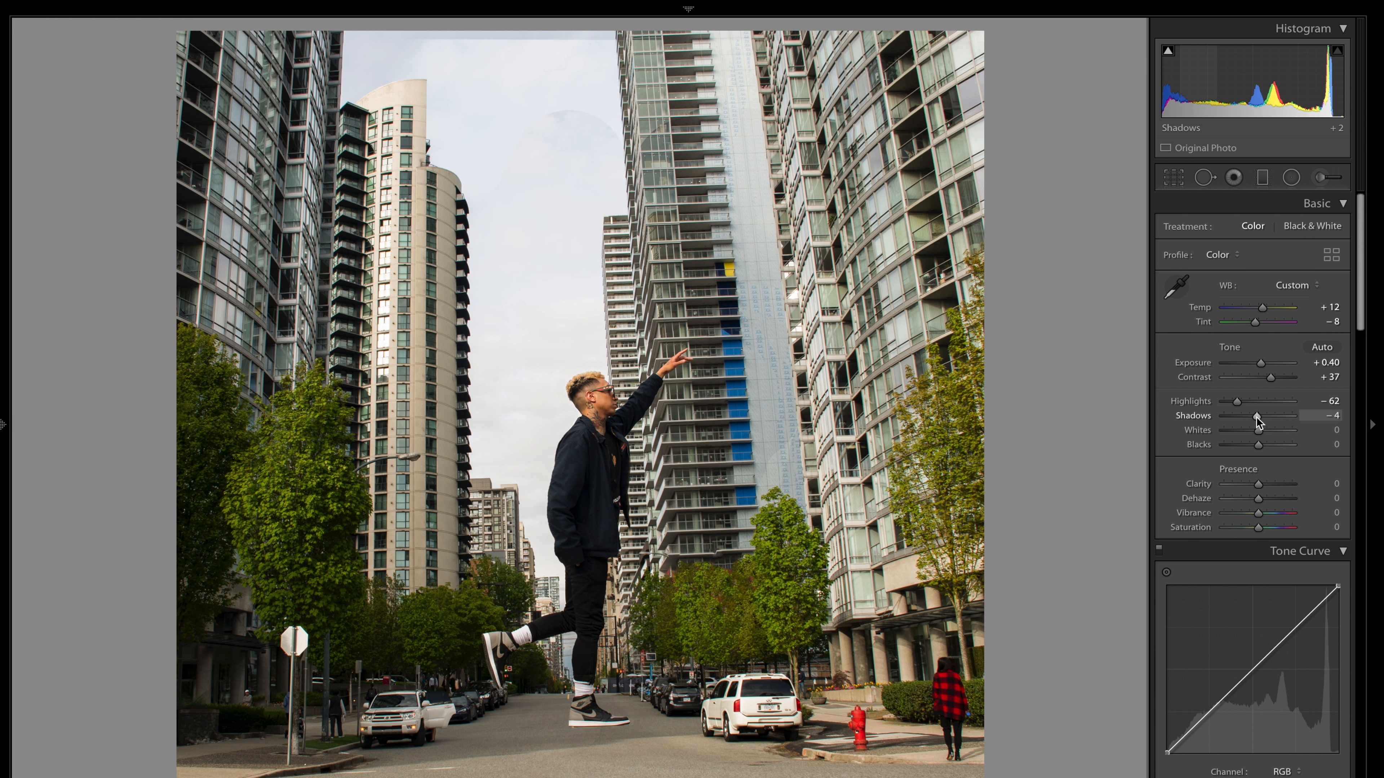
pyautogui.moveTo(1256, 417); pyautogui.dragTo(1378, 429)
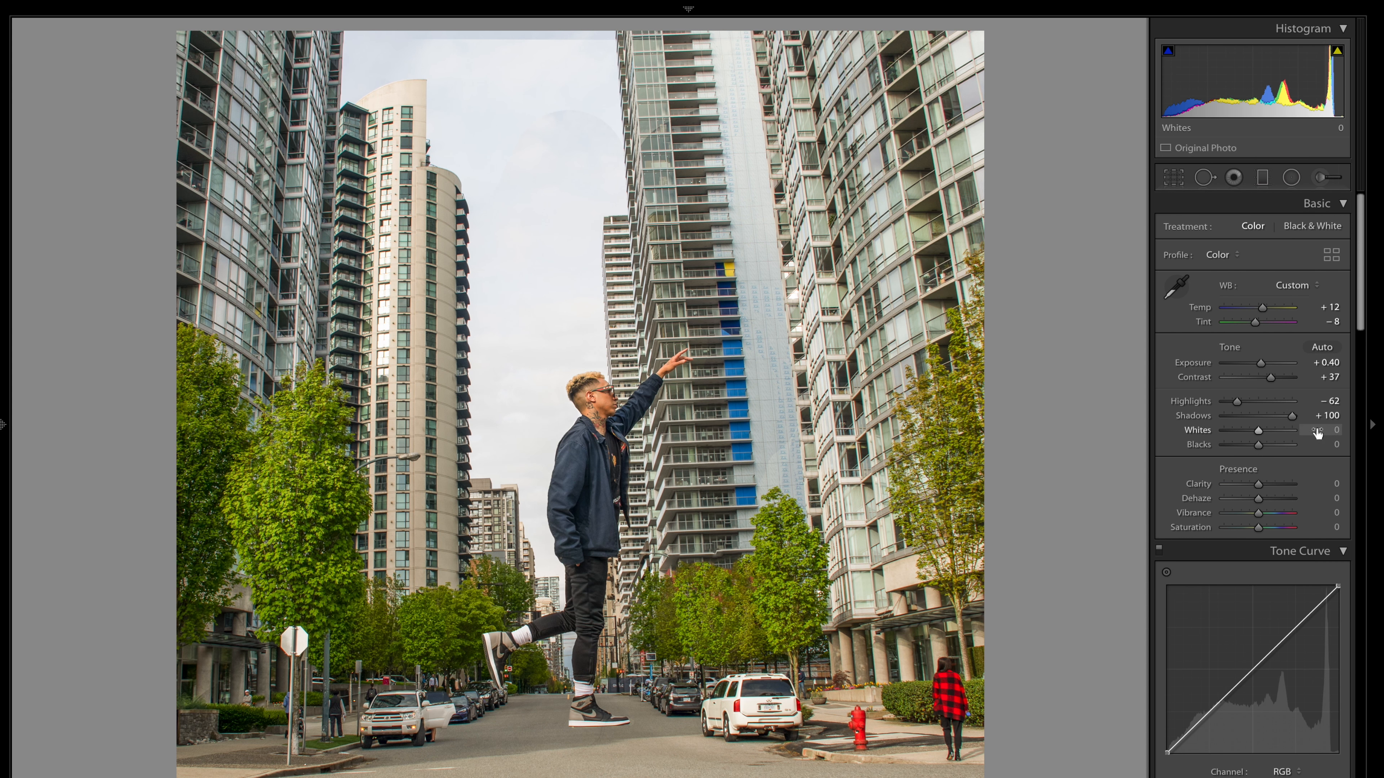
# Step: Set Whites to −8 and Blacks to −61, and check the shoes up close
pyautogui.moveTo(1260, 431)
pyautogui.mouseDown()
pyautogui.moveTo(1277, 431)
pyautogui.moveTo(1256, 435)
pyautogui.mouseUp()
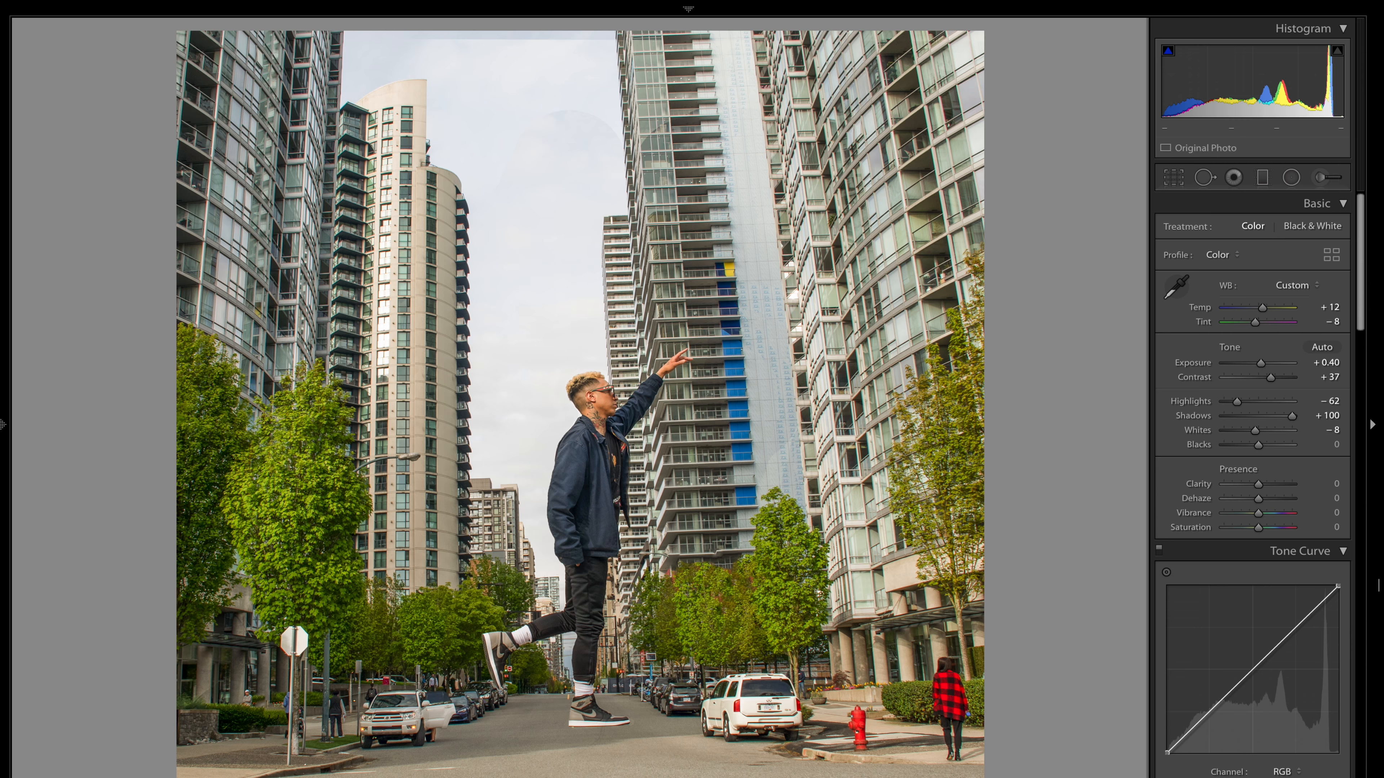
pyautogui.moveTo(1259, 445); pyautogui.dragTo(1237, 446)
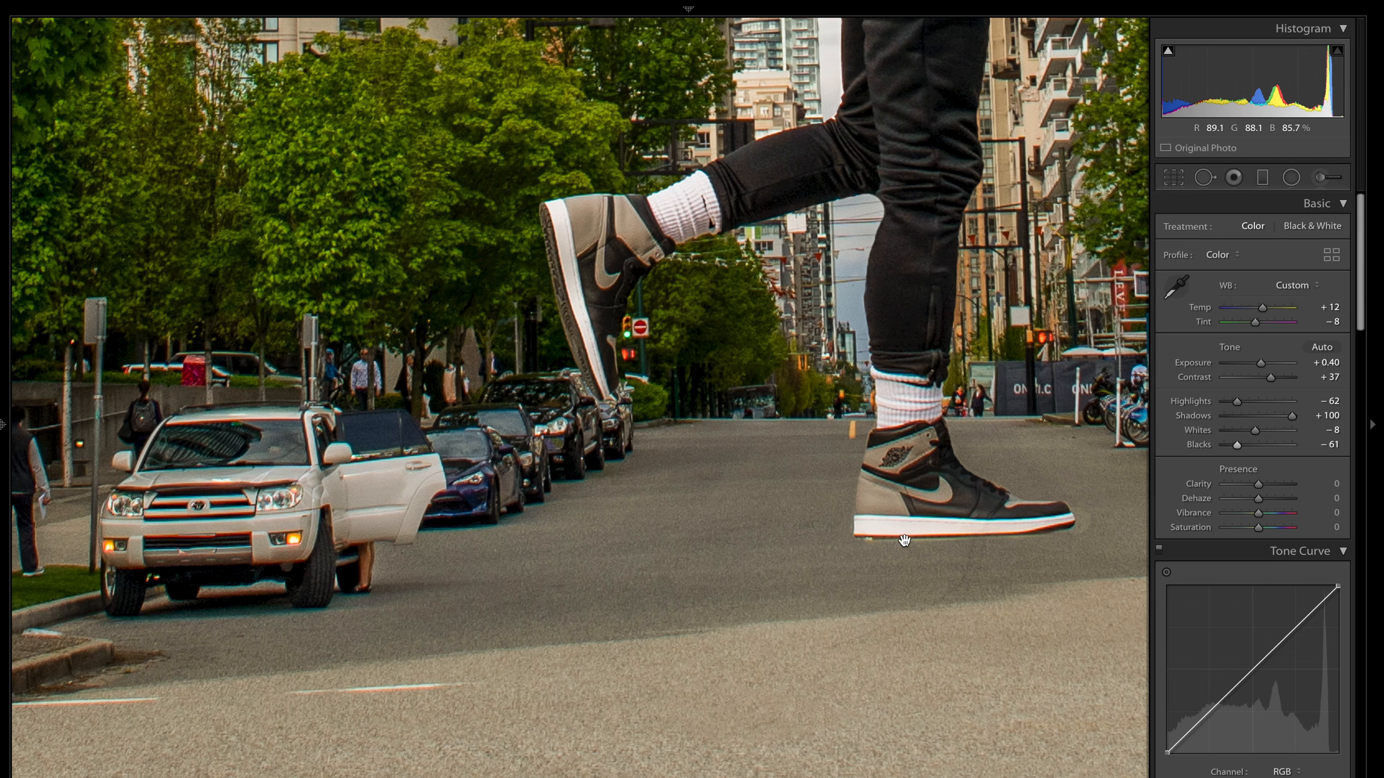
pyautogui.click(963, 504)
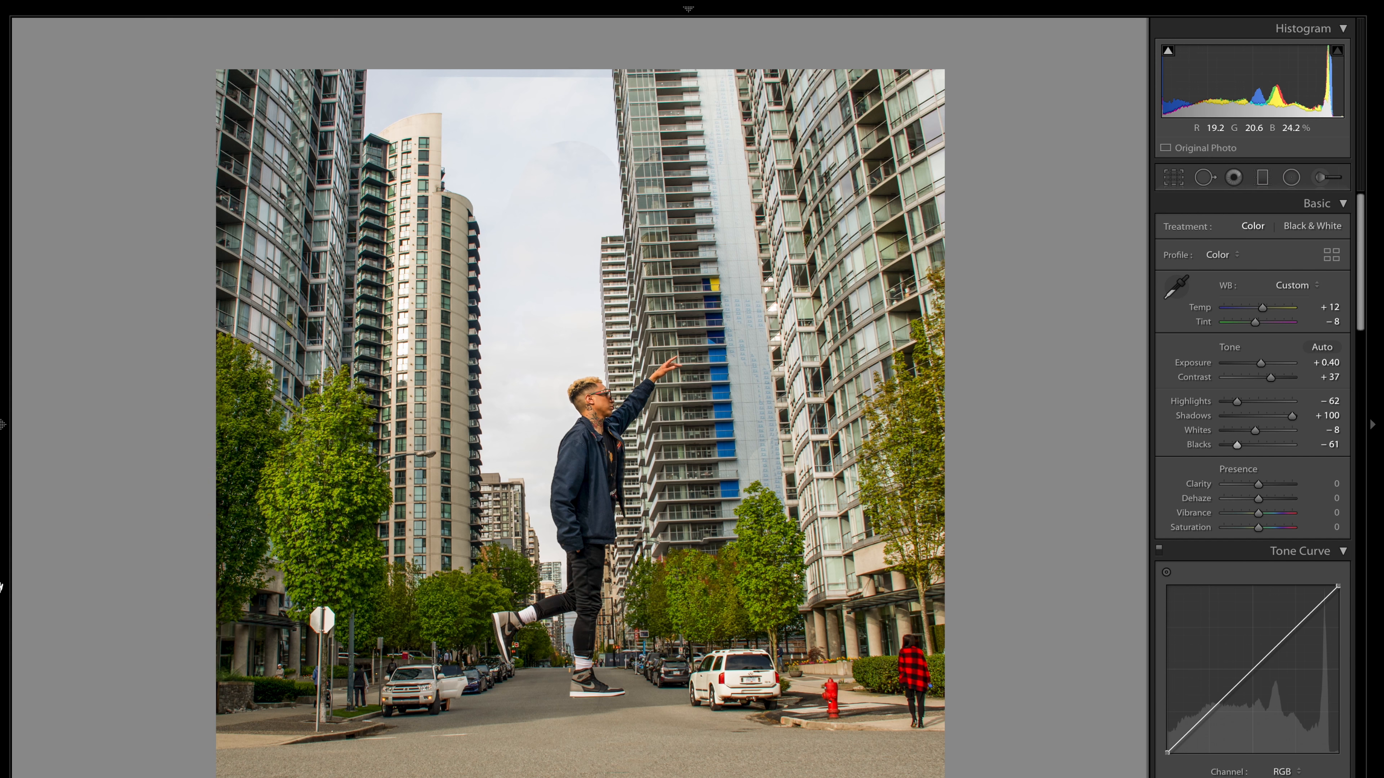
pyautogui.moveTo(1, 587)
pyautogui.click(137, 31)
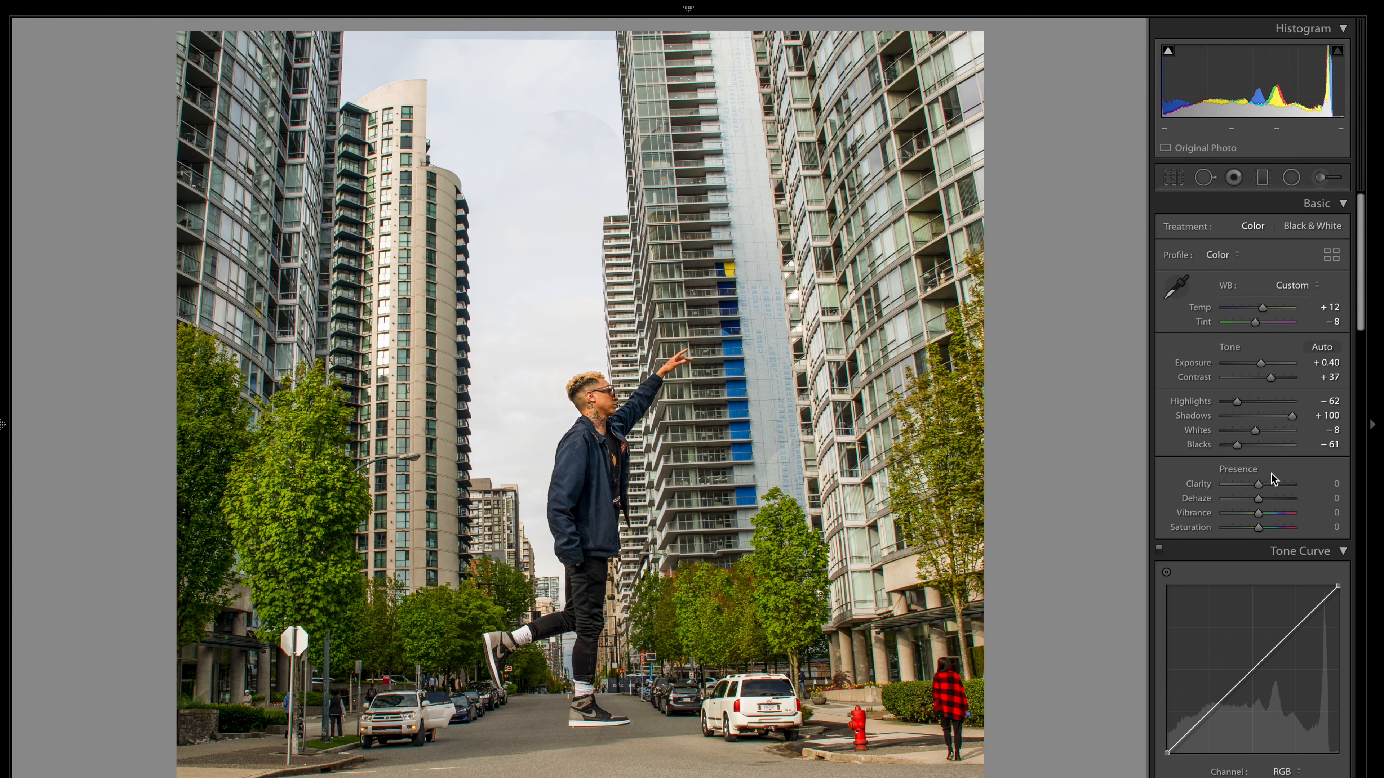
# Step: Adjust the photo's presence with Clarity +37, Vibrance +52 and Saturation −14
pyautogui.moveTo(1258, 484); pyautogui.dragTo(1132, 489)
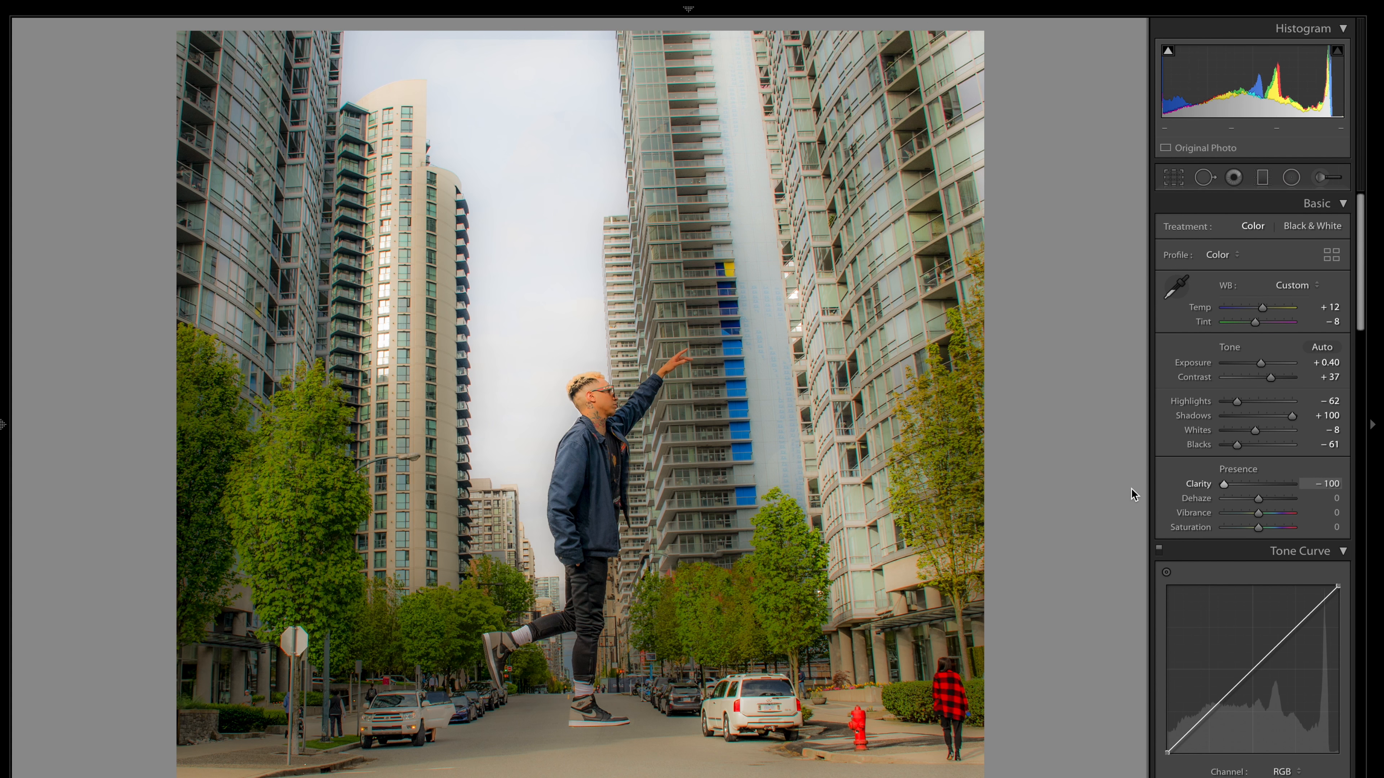
pyautogui.moveTo(1227, 482); pyautogui.dragTo(1272, 486)
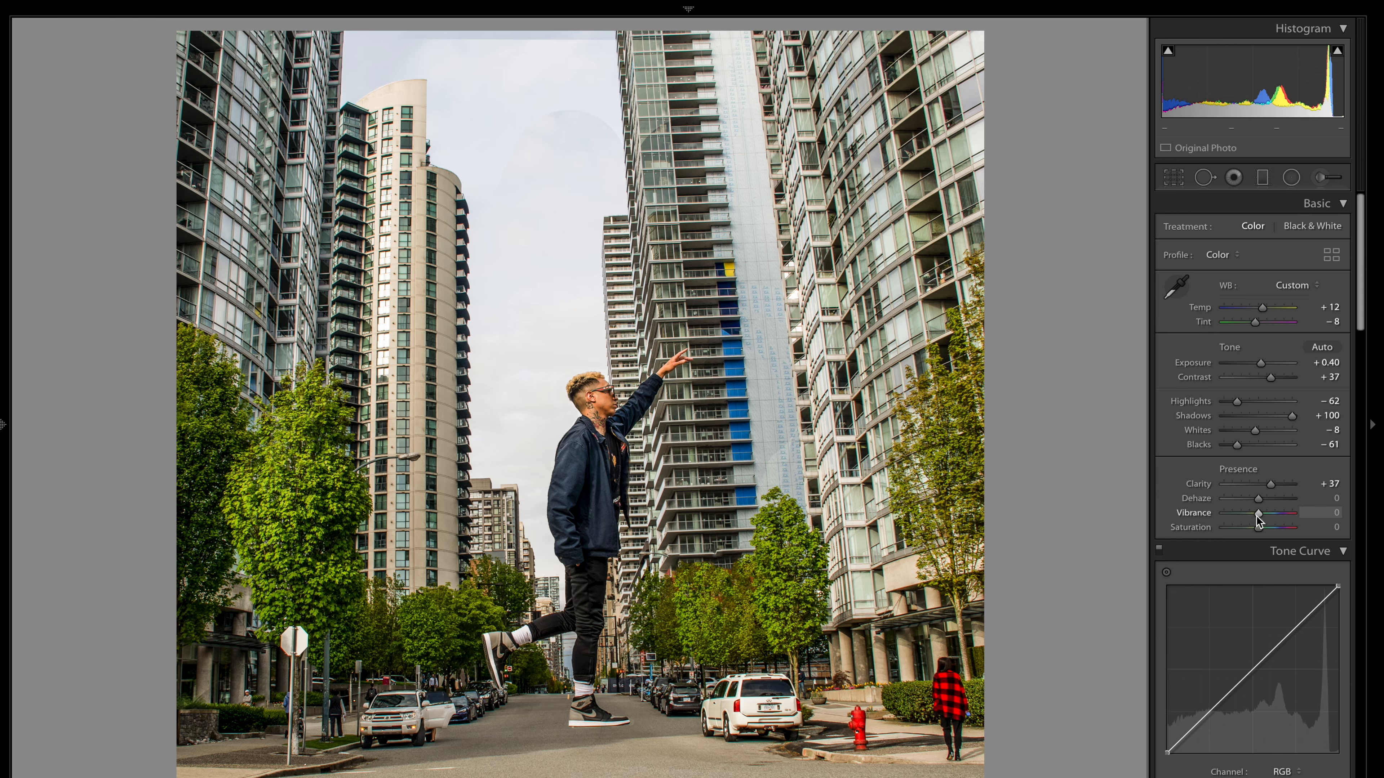
pyautogui.moveTo(1262, 516); pyautogui.dragTo(1279, 522)
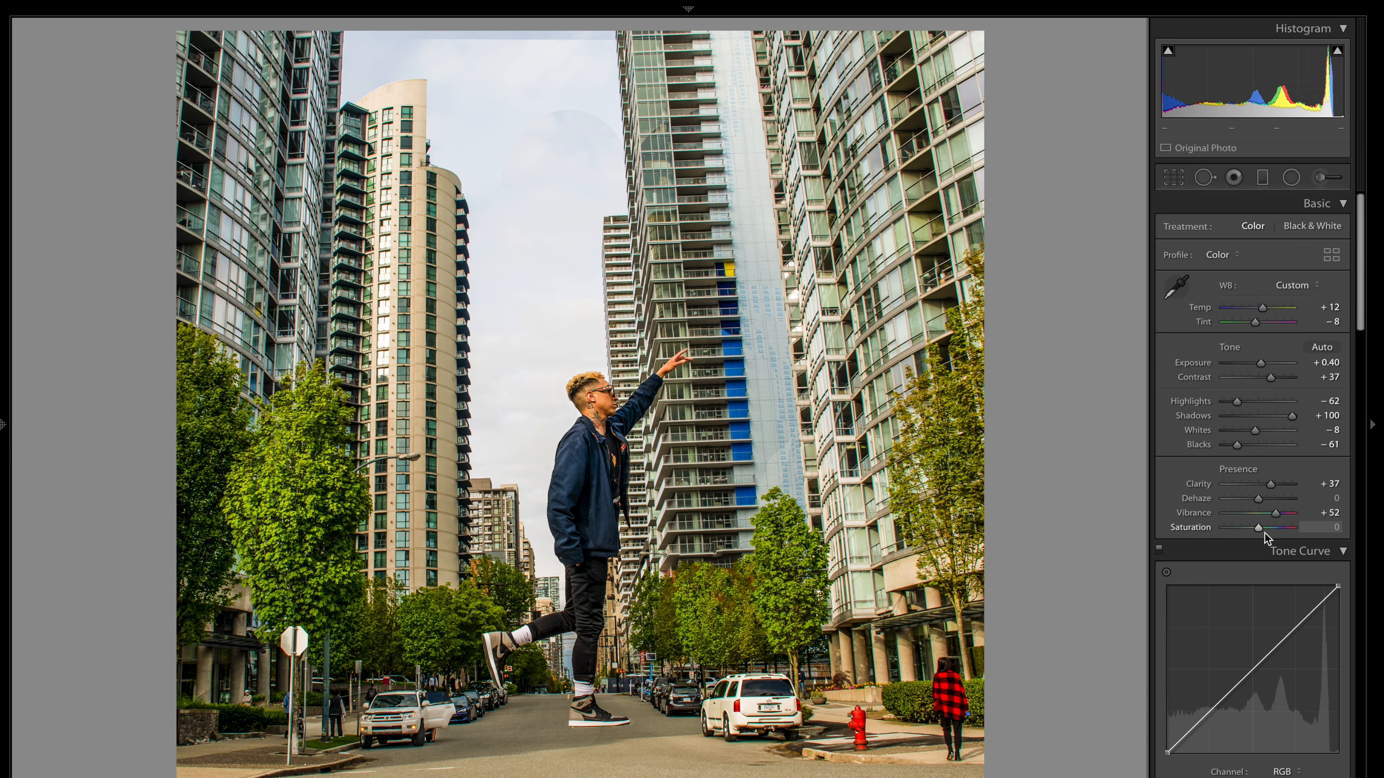
pyautogui.moveTo(1309, 530)
pyautogui.mouseDown()
pyautogui.moveTo(1275, 530)
pyautogui.moveTo(1319, 536)
pyautogui.mouseUp()
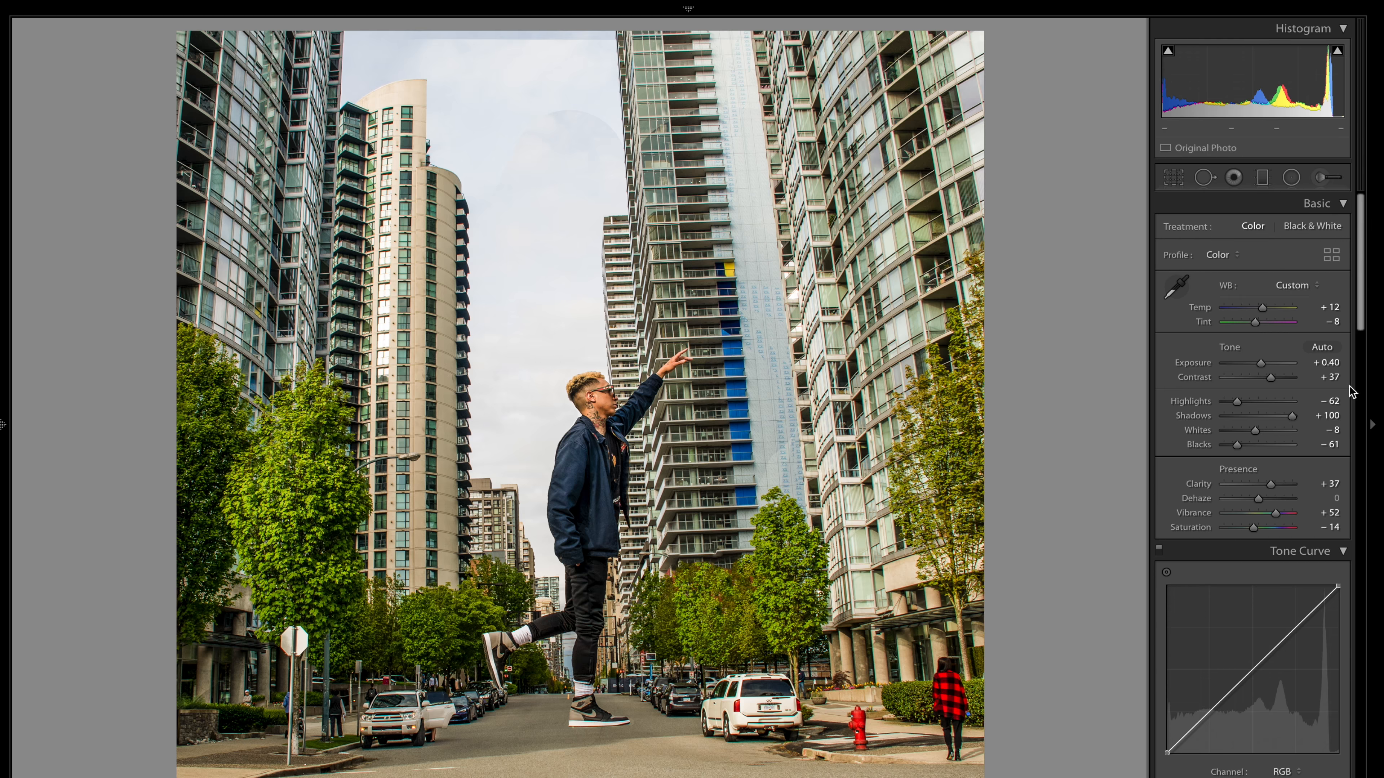
# Step: Add three control points to the RGB tone curve, at the shadow, midtone and highlight quarters along the diagonal
pyautogui.scroll(-5, 1364, 446)
pyautogui.click(1213, 489)
pyautogui.click(1252, 449)
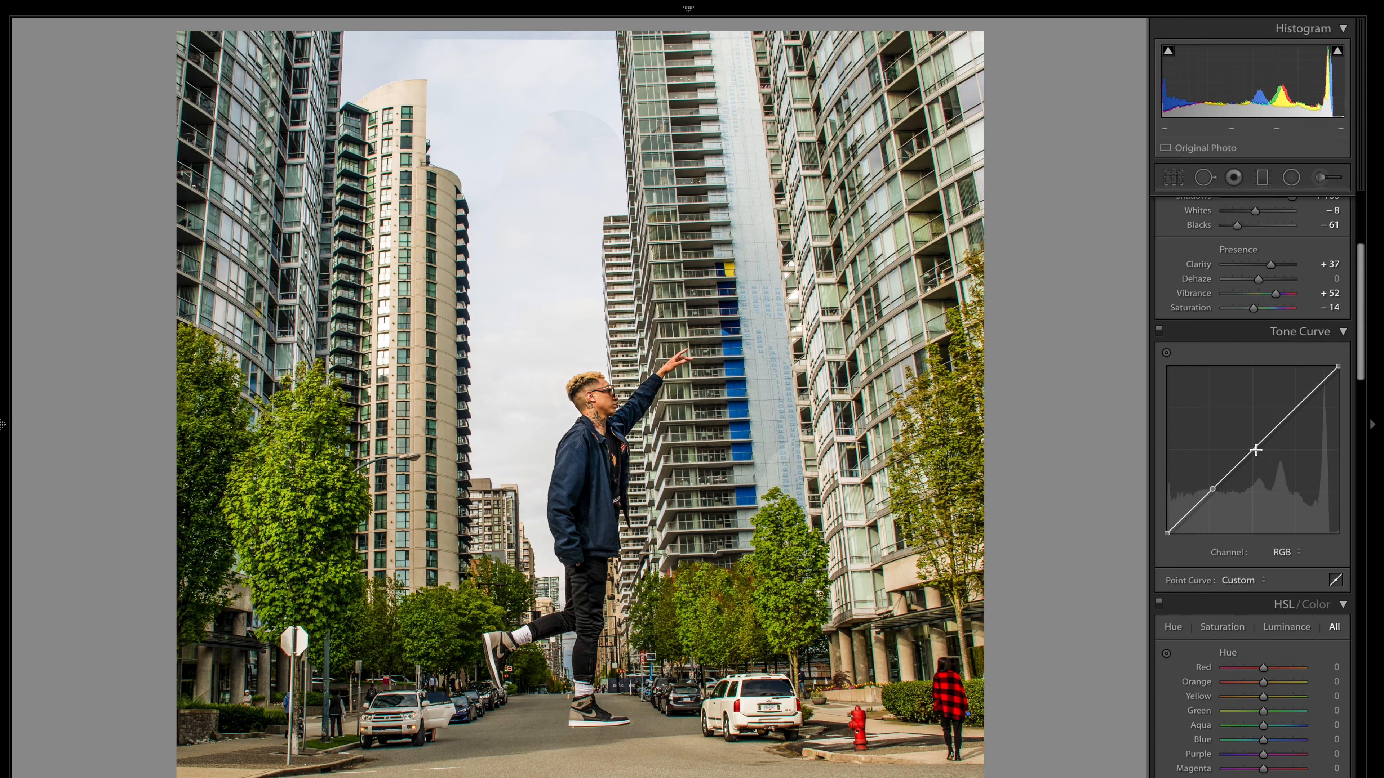
pyautogui.click(1297, 412)
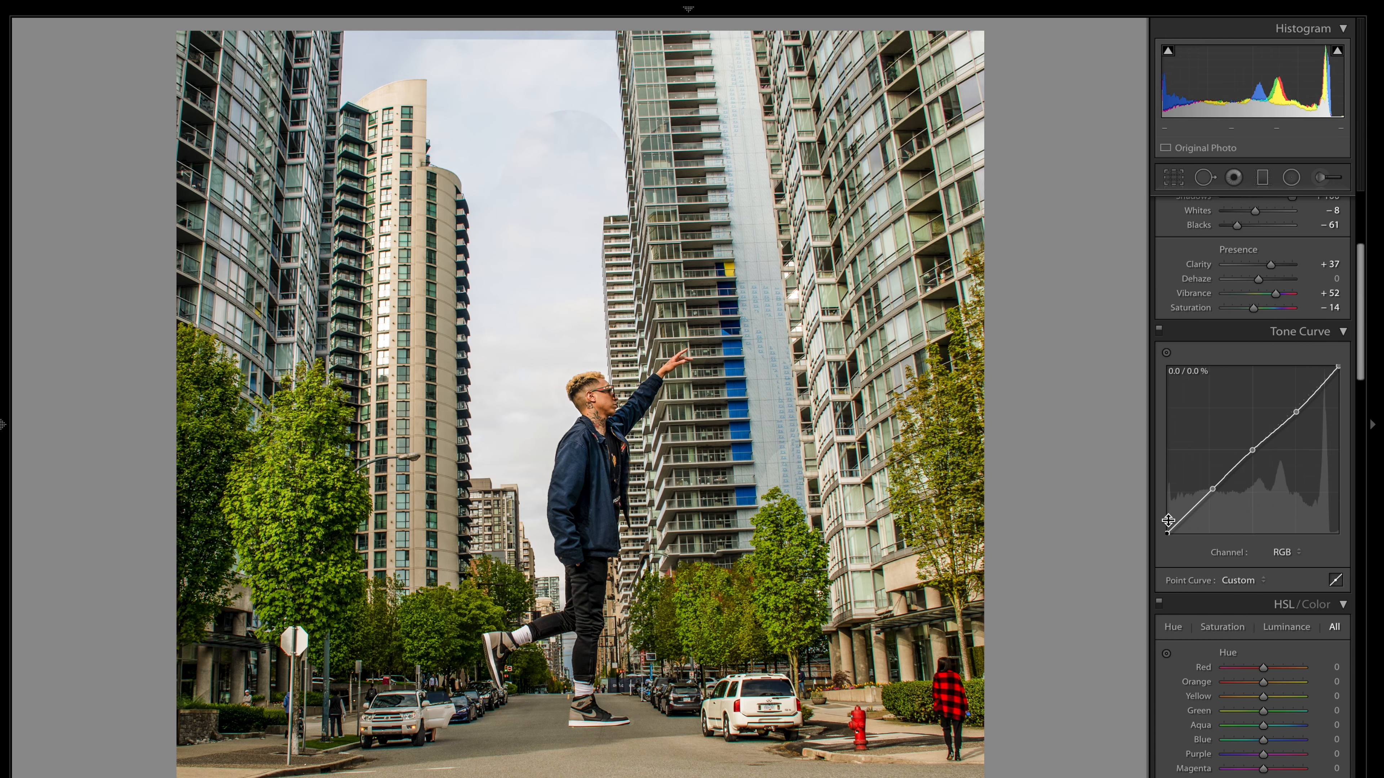
# Step: Shape a faded S-curve in RGB by lifting the black endpoint, lowering the white endpoint and nudging the inner points
pyautogui.moveTo(1167, 531)
pyautogui.mouseDown()
pyautogui.moveTo(1163, 497)
pyautogui.moveTo(1166, 509)
pyautogui.mouseUp()
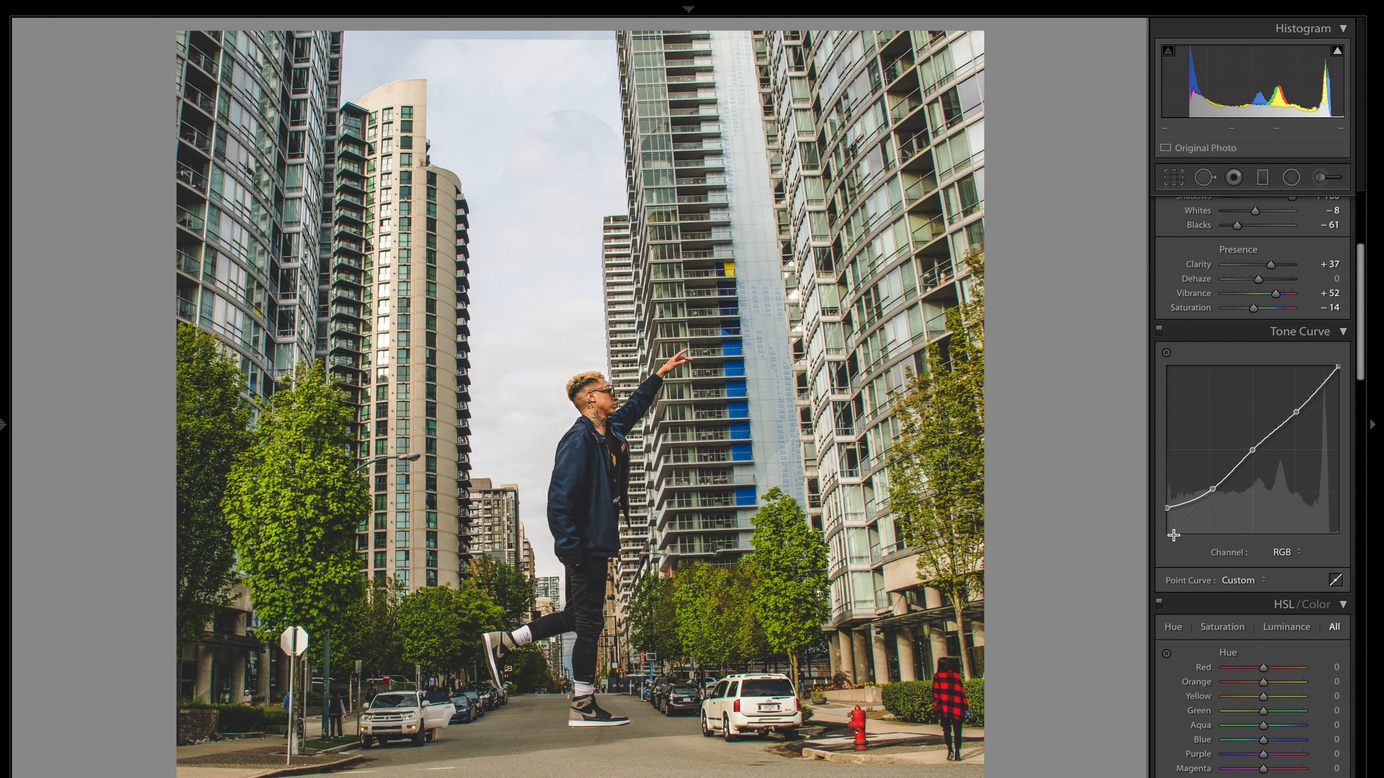
pyautogui.moveTo(1167, 508); pyautogui.dragTo(1167, 513)
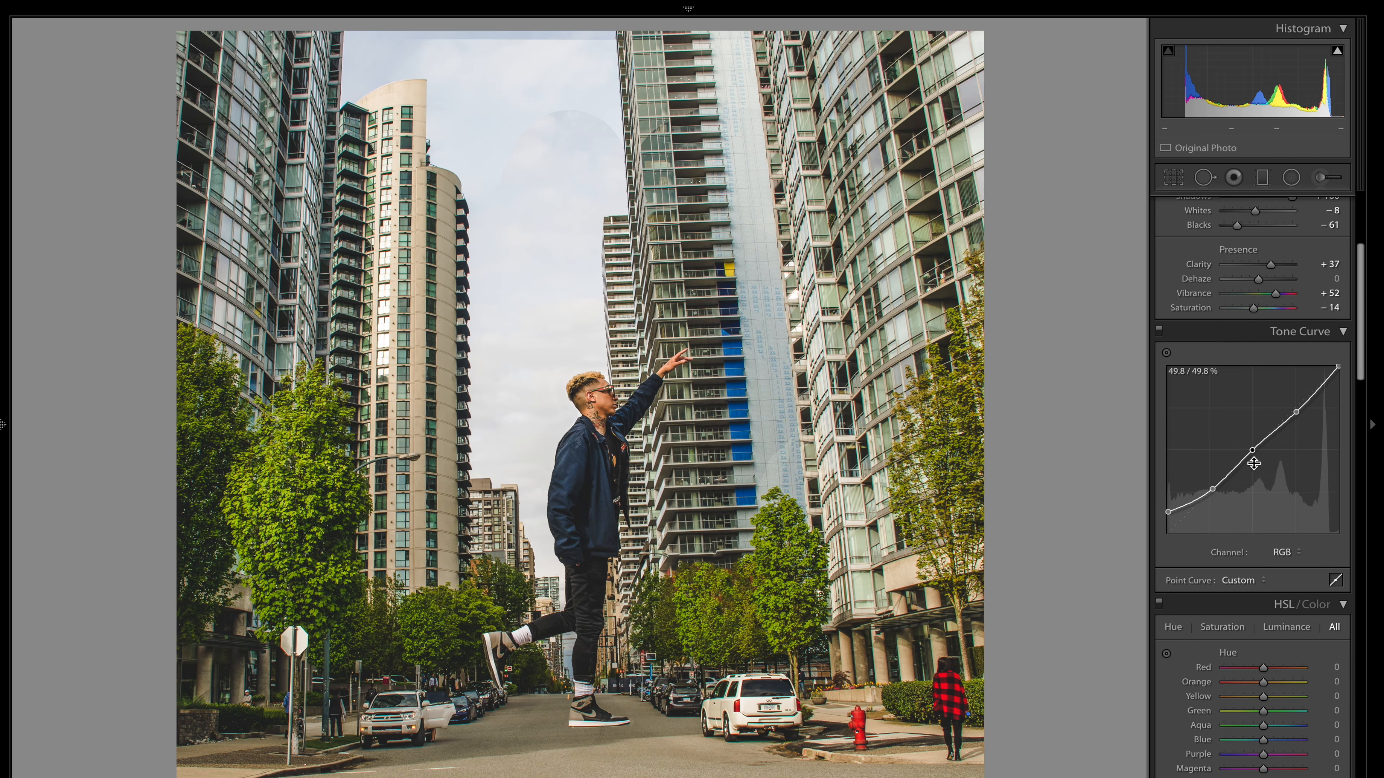
pyautogui.moveTo(1253, 450); pyautogui.dragTo(1215, 489)
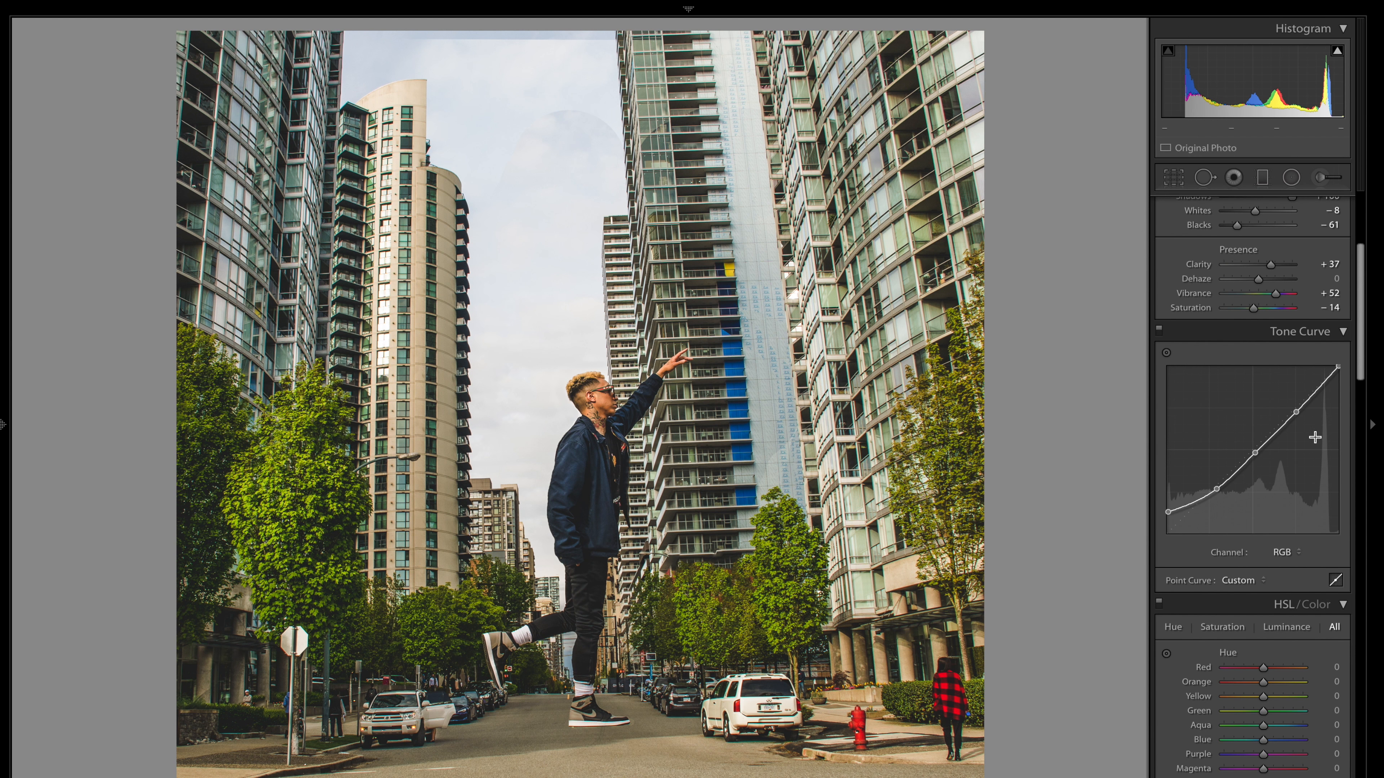
pyautogui.moveTo(1295, 411); pyautogui.dragTo(1294, 409)
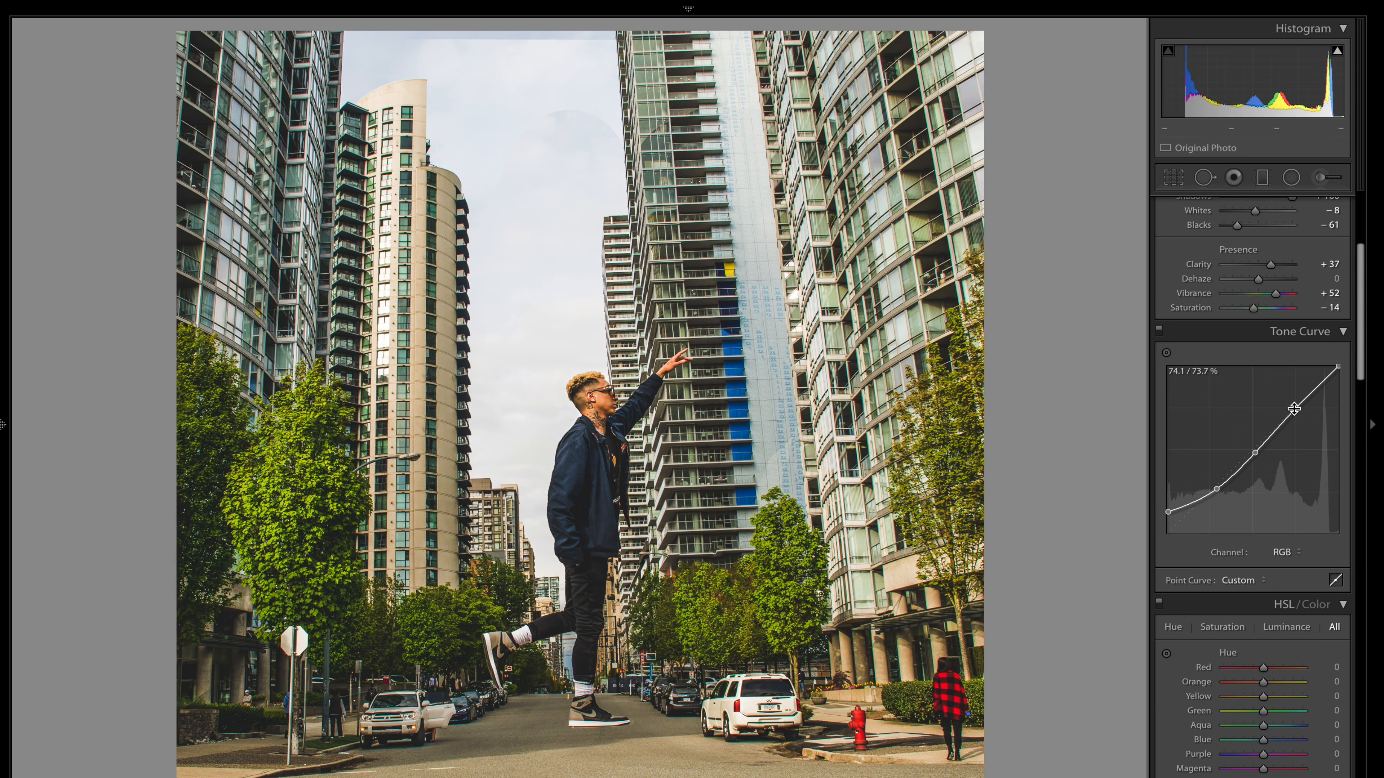
pyautogui.moveTo(1339, 369); pyautogui.dragTo(1347, 384)
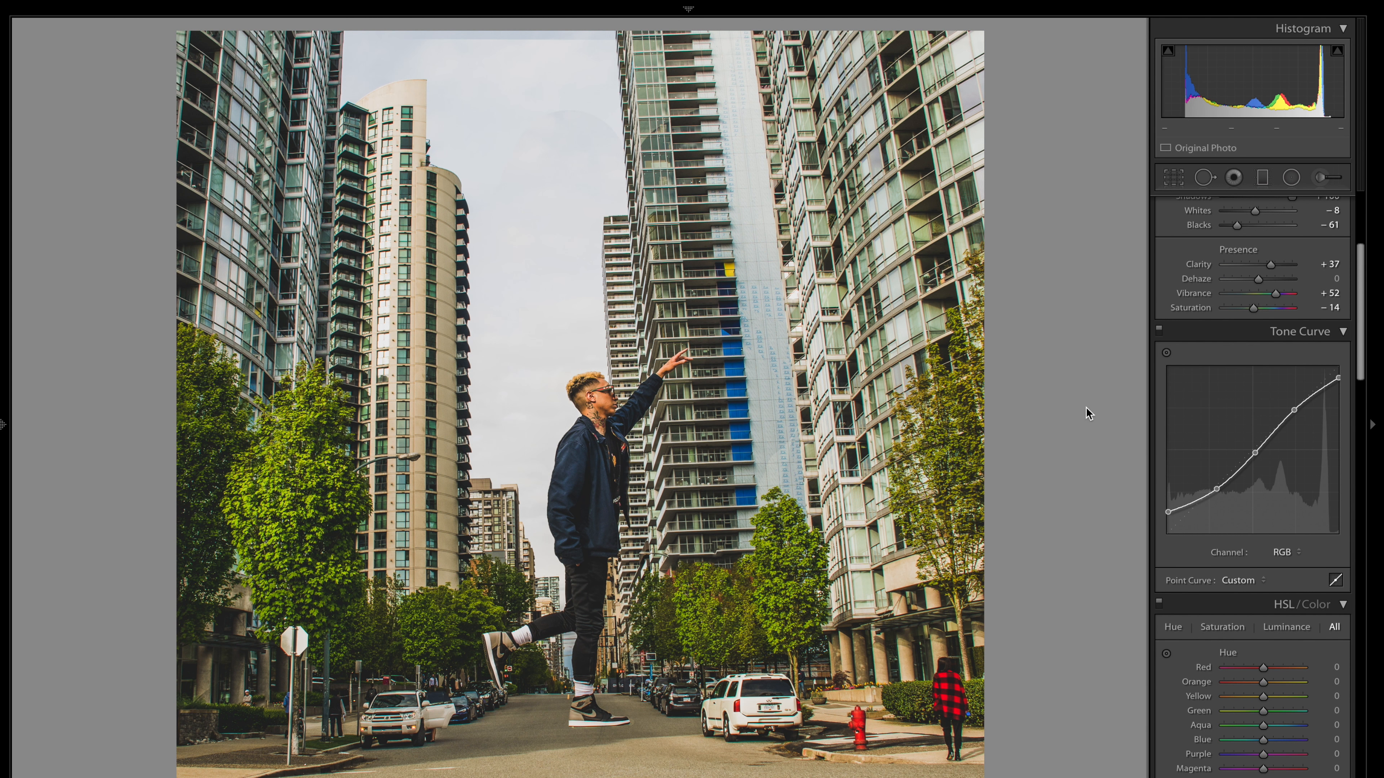
# Step: Shift the HSL hues to Orange −3, Yellow +32, Green −19, Aqua −19 and Blue +22
pyautogui.scroll(-3, 1295, 611)
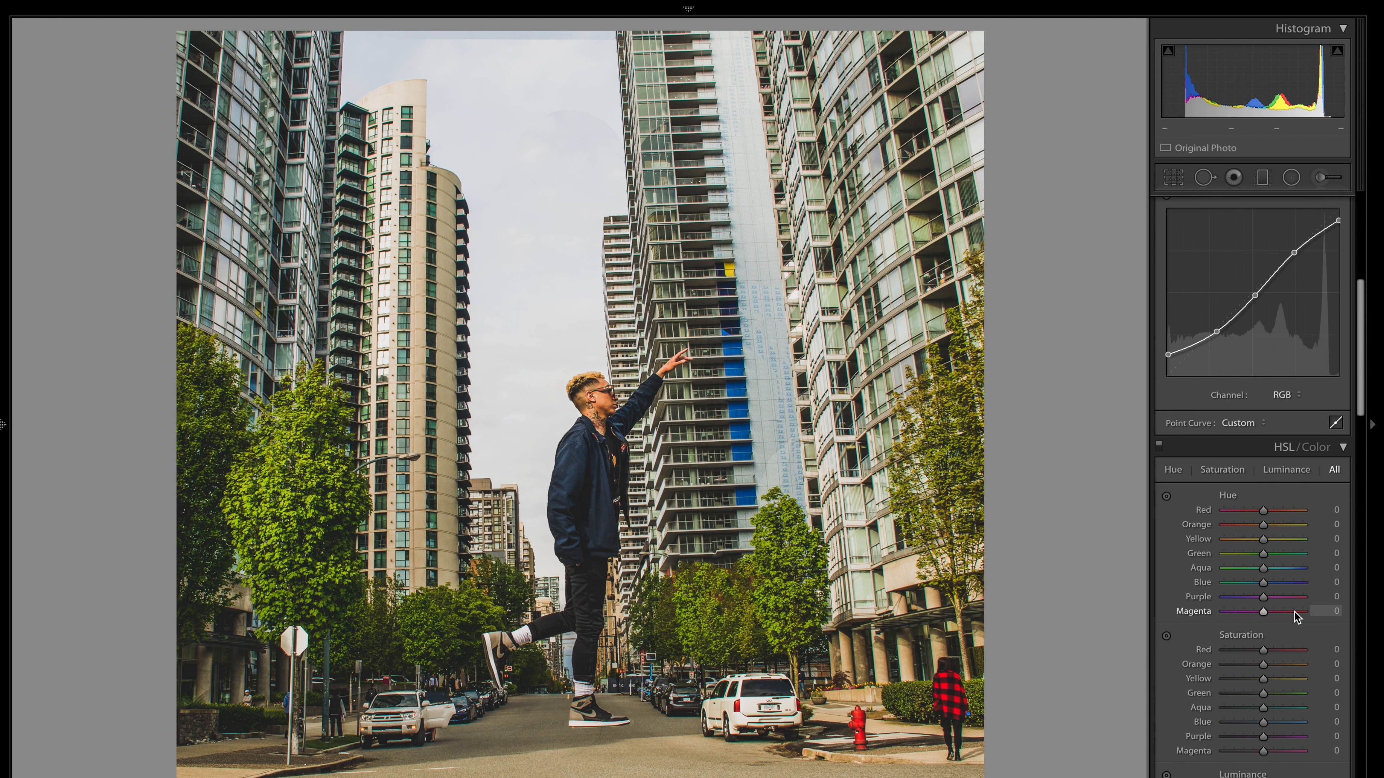
pyautogui.scroll(-3, 1294, 611)
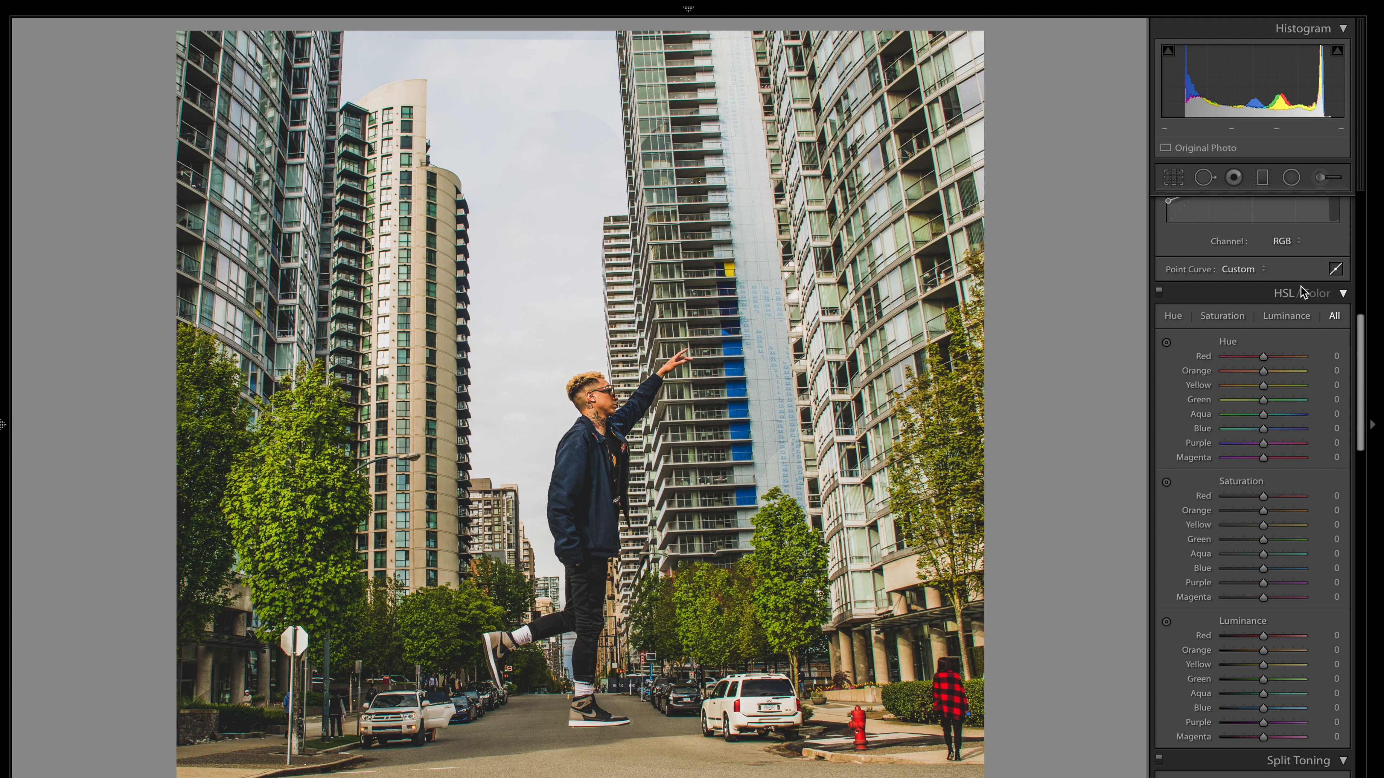
pyautogui.click(1309, 290)
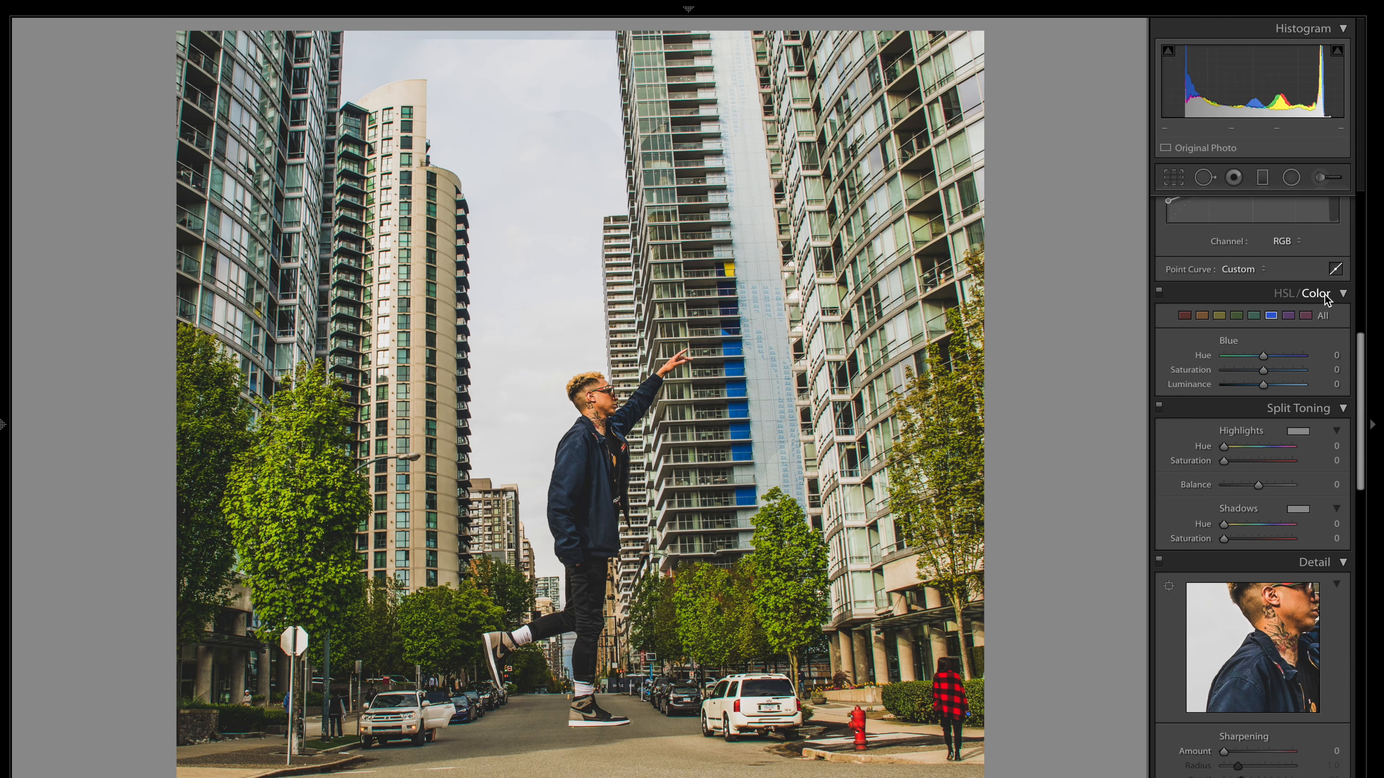
pyautogui.click(1286, 294)
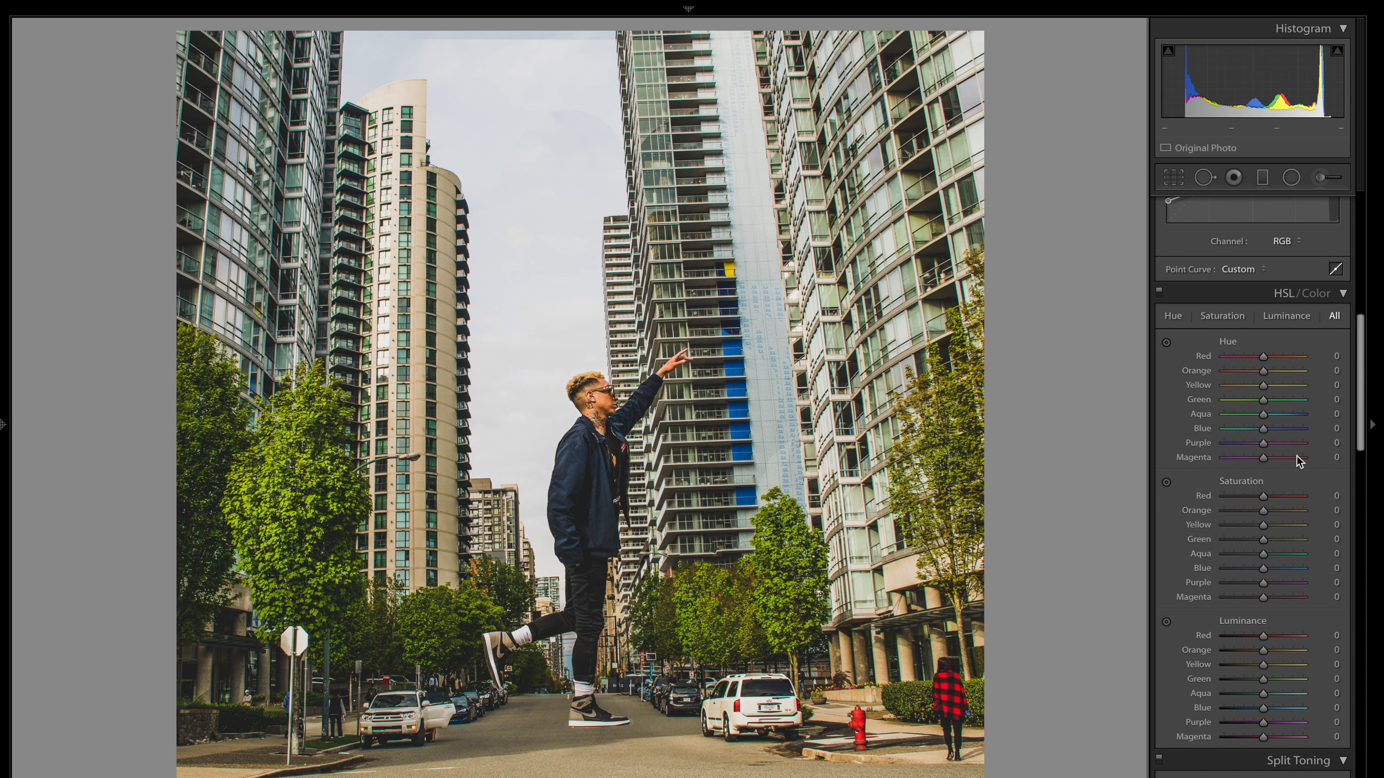
pyautogui.moveTo(1271, 387); pyautogui.dragTo(1252, 408)
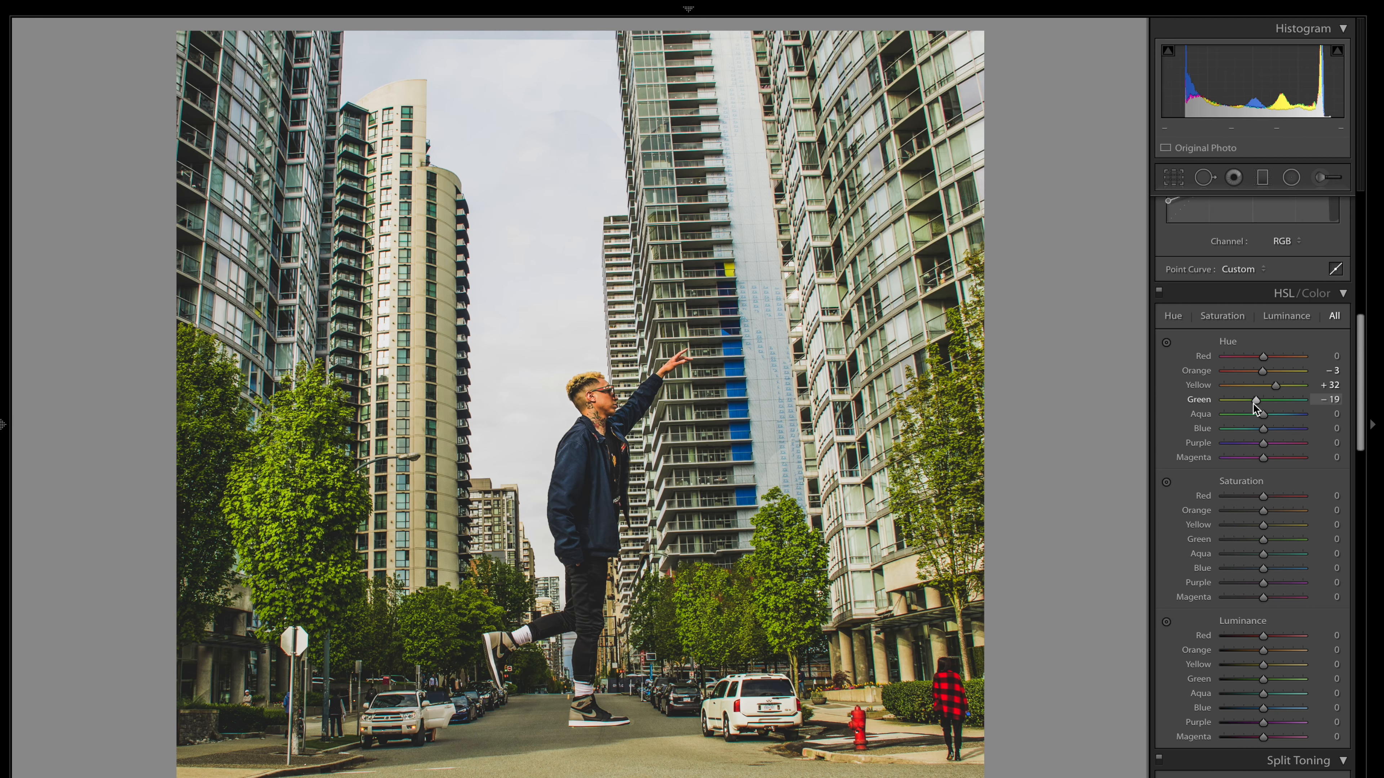
pyautogui.moveTo(1262, 415)
pyautogui.mouseDown()
pyautogui.moveTo(1237, 430)
pyautogui.moveTo(1270, 434)
pyautogui.moveTo(1234, 433)
pyautogui.moveTo(1275, 430)
pyautogui.moveTo(1264, 442)
pyautogui.mouseUp()
# Step: Set the HSL saturation to Yellow −57, Green −40, Aqua −48 and Blue +43, and inspect the photo closer
pyautogui.scroll(-3, 1264, 442)
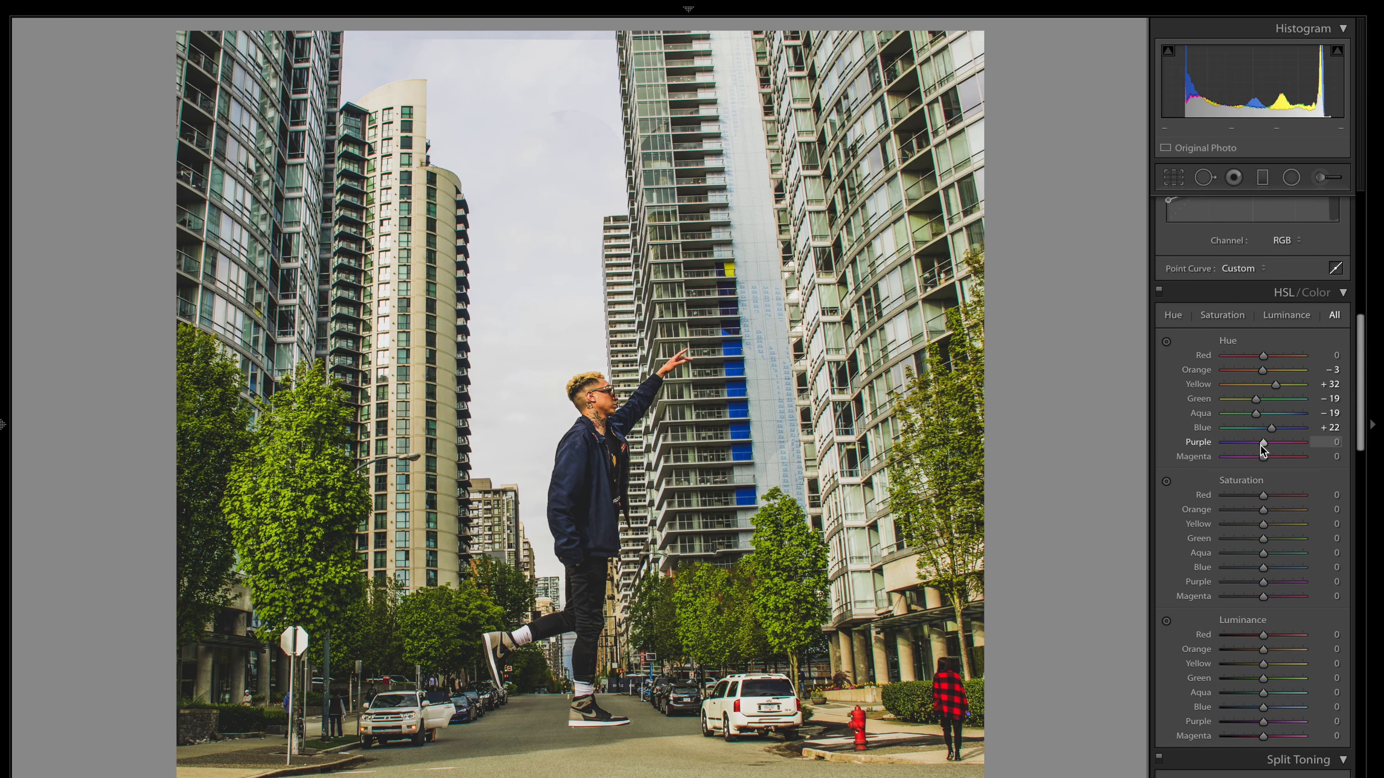
pyautogui.scroll(-1, 1263, 450)
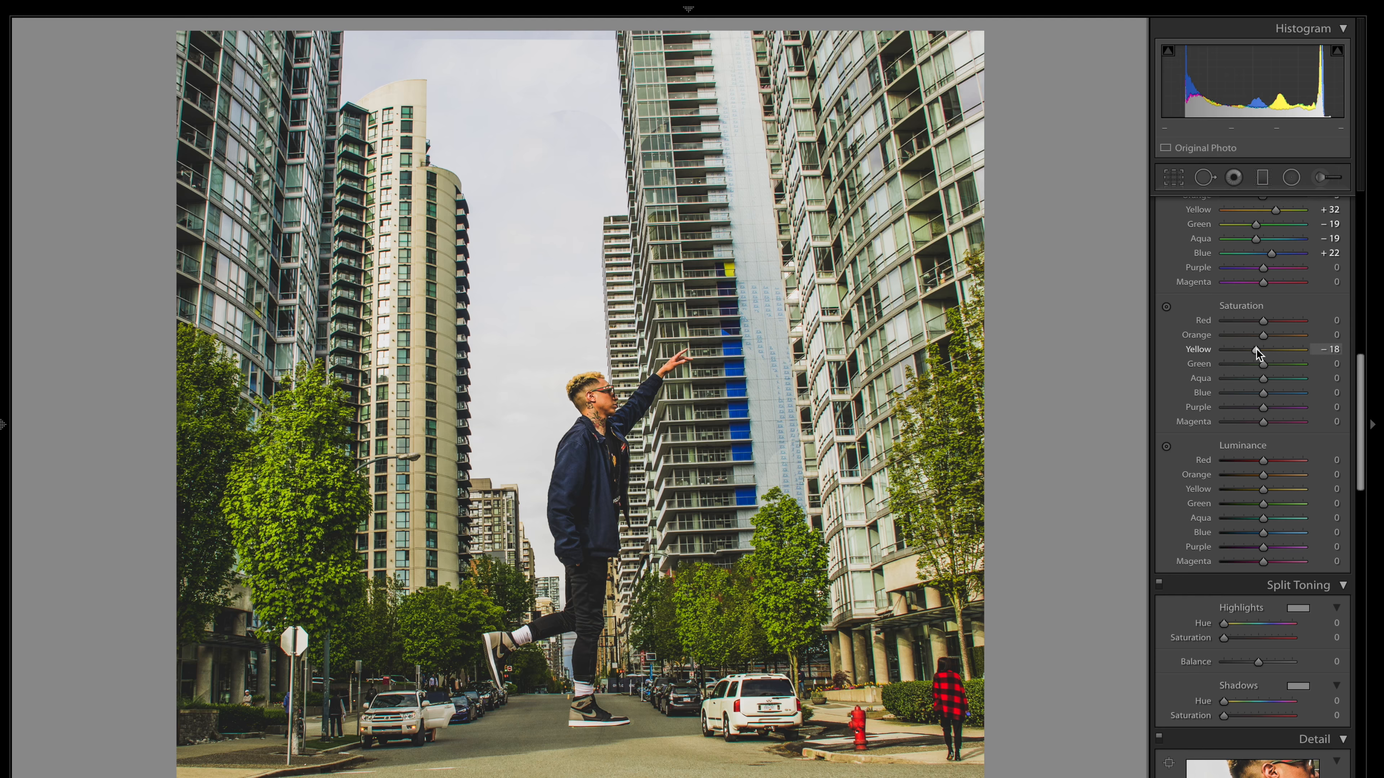
pyautogui.moveTo(1262, 350); pyautogui.dragTo(1214, 353)
pyautogui.moveTo(1243, 351)
pyautogui.mouseDown()
pyautogui.moveTo(1313, 352)
pyautogui.moveTo(1246, 356)
pyautogui.mouseUp()
pyautogui.moveTo(1247, 352); pyautogui.dragTo(1244, 351)
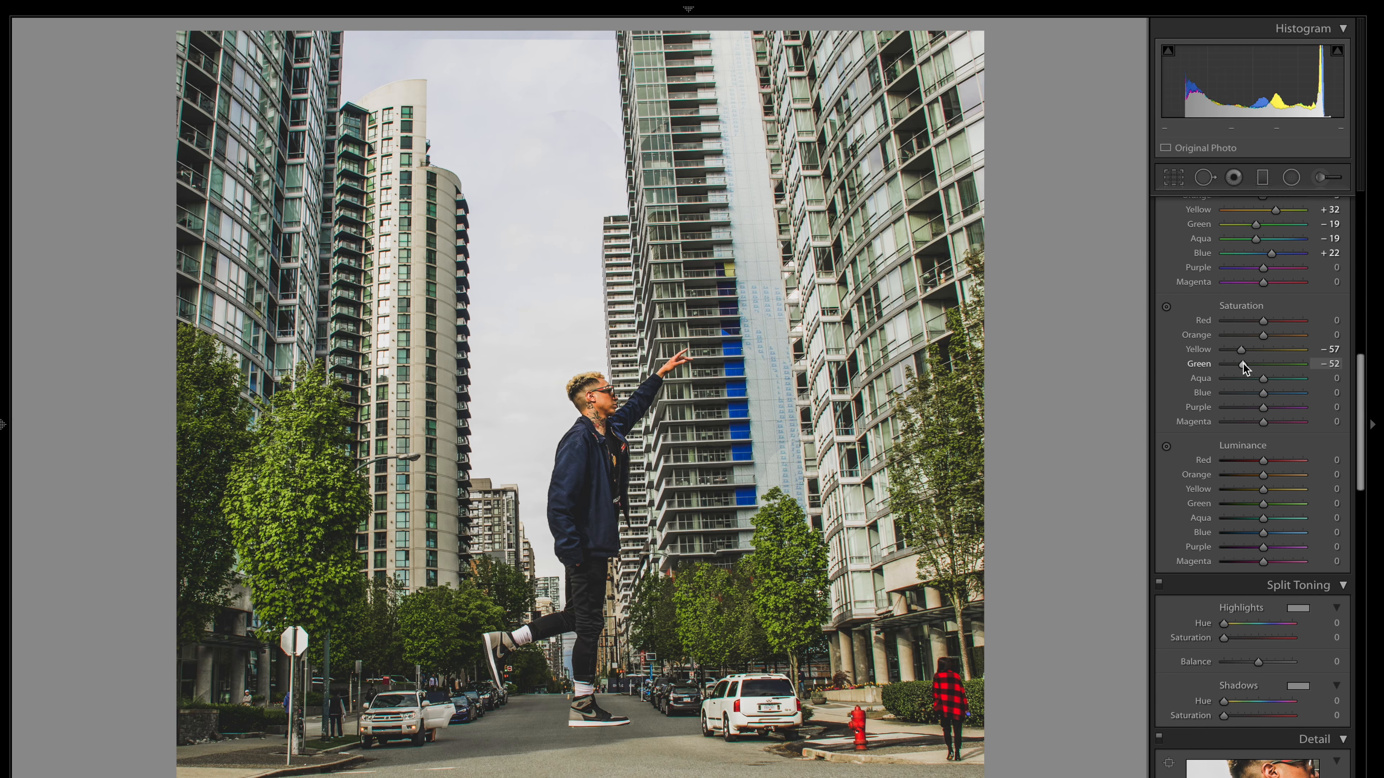
pyautogui.moveTo(1263, 363); pyautogui.dragTo(1273, 403)
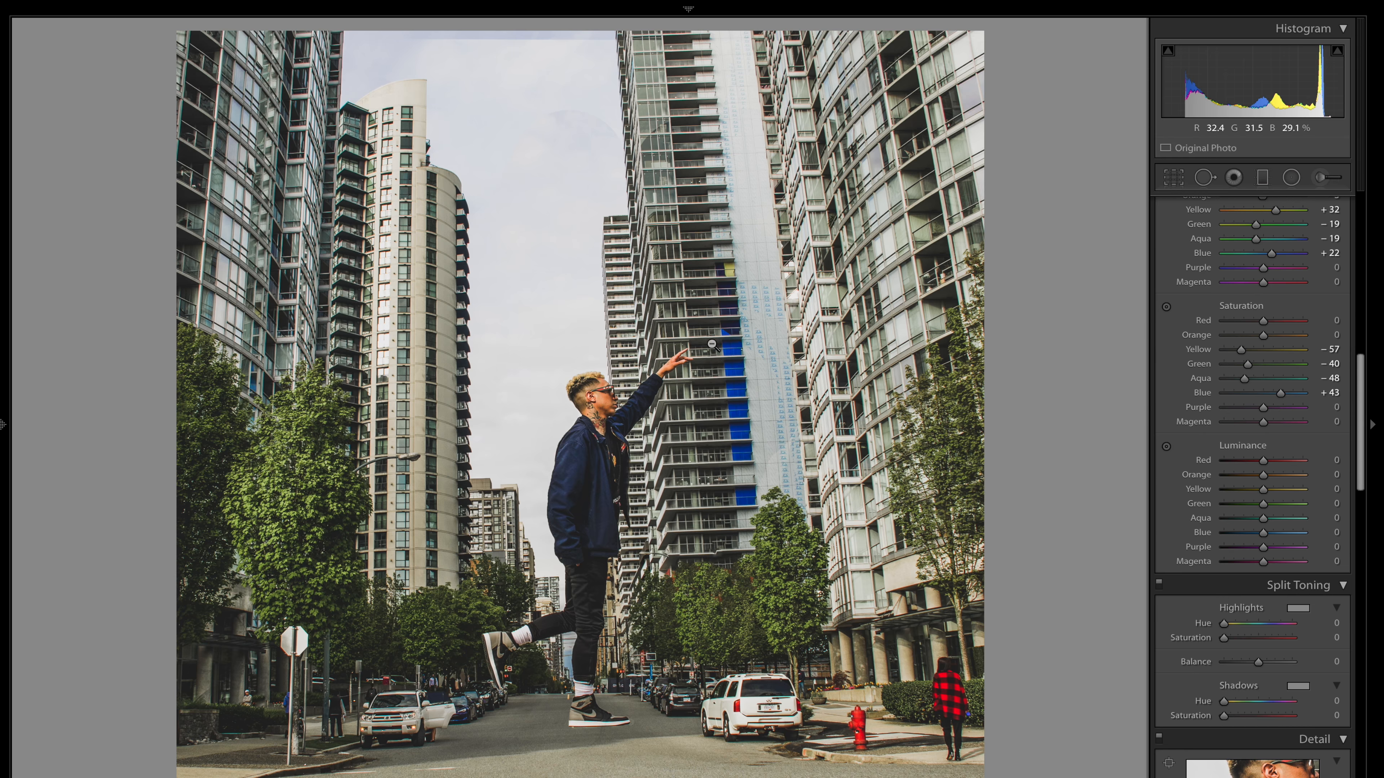
pyautogui.click(711, 384)
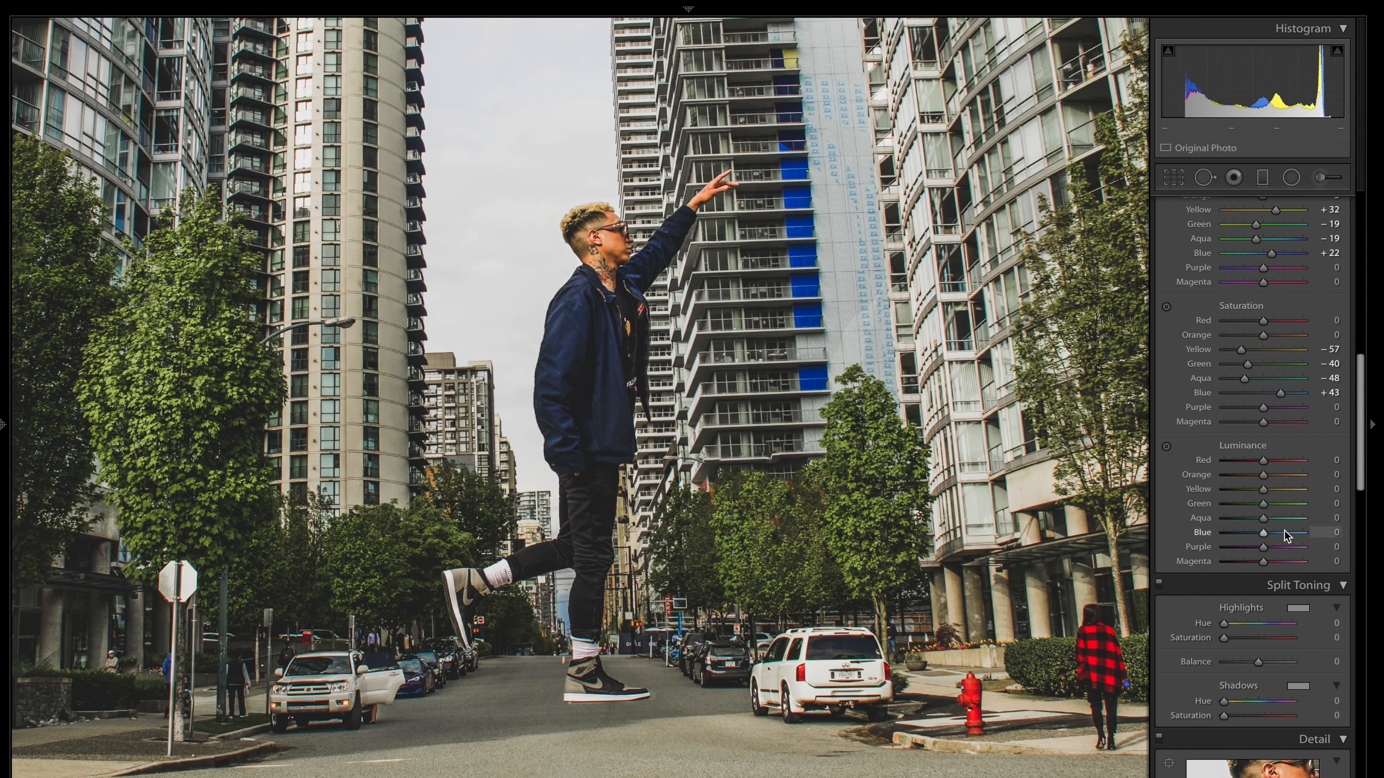
# Step: Split-tone the photo with highlights at hue 153, saturation 14, and shadows at hue 224, saturation 25
pyautogui.scroll(-3, 1287, 537)
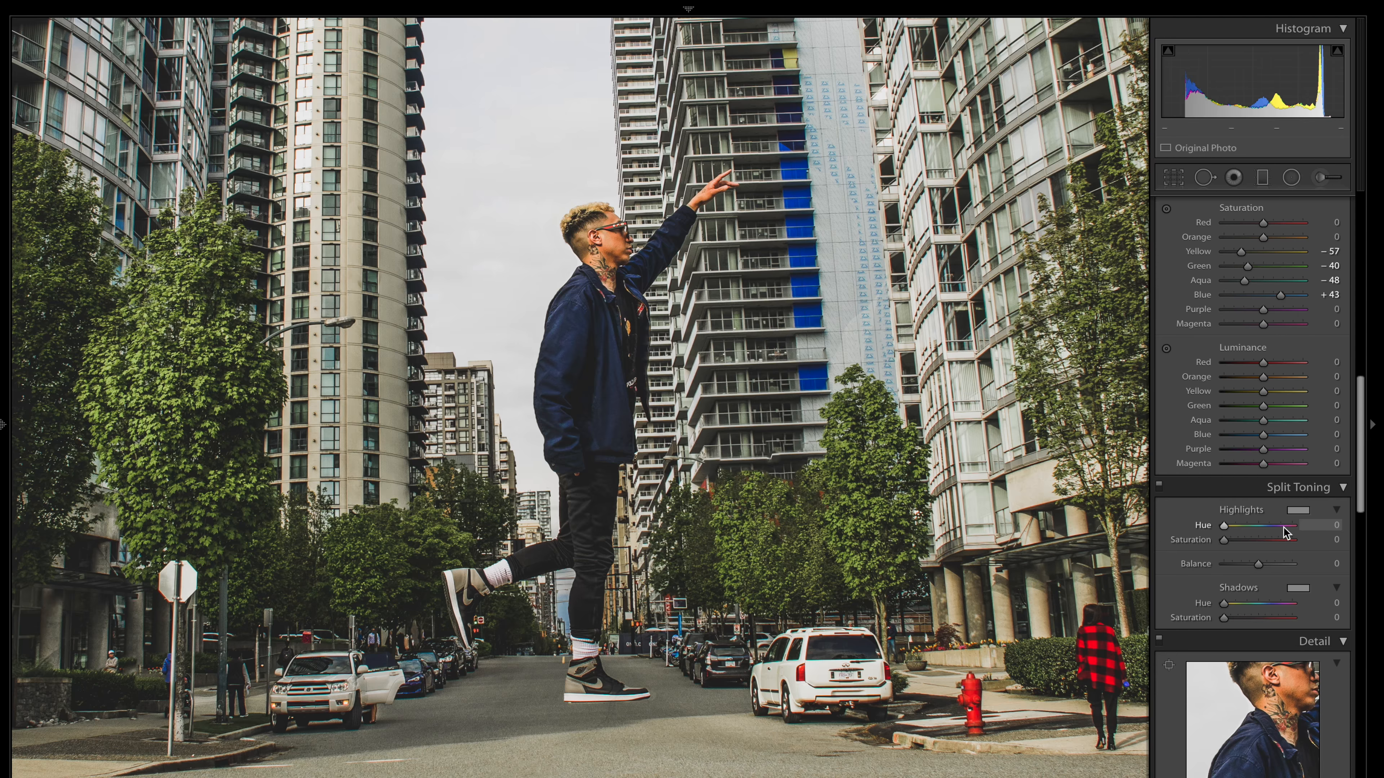
pyautogui.click(992, 565)
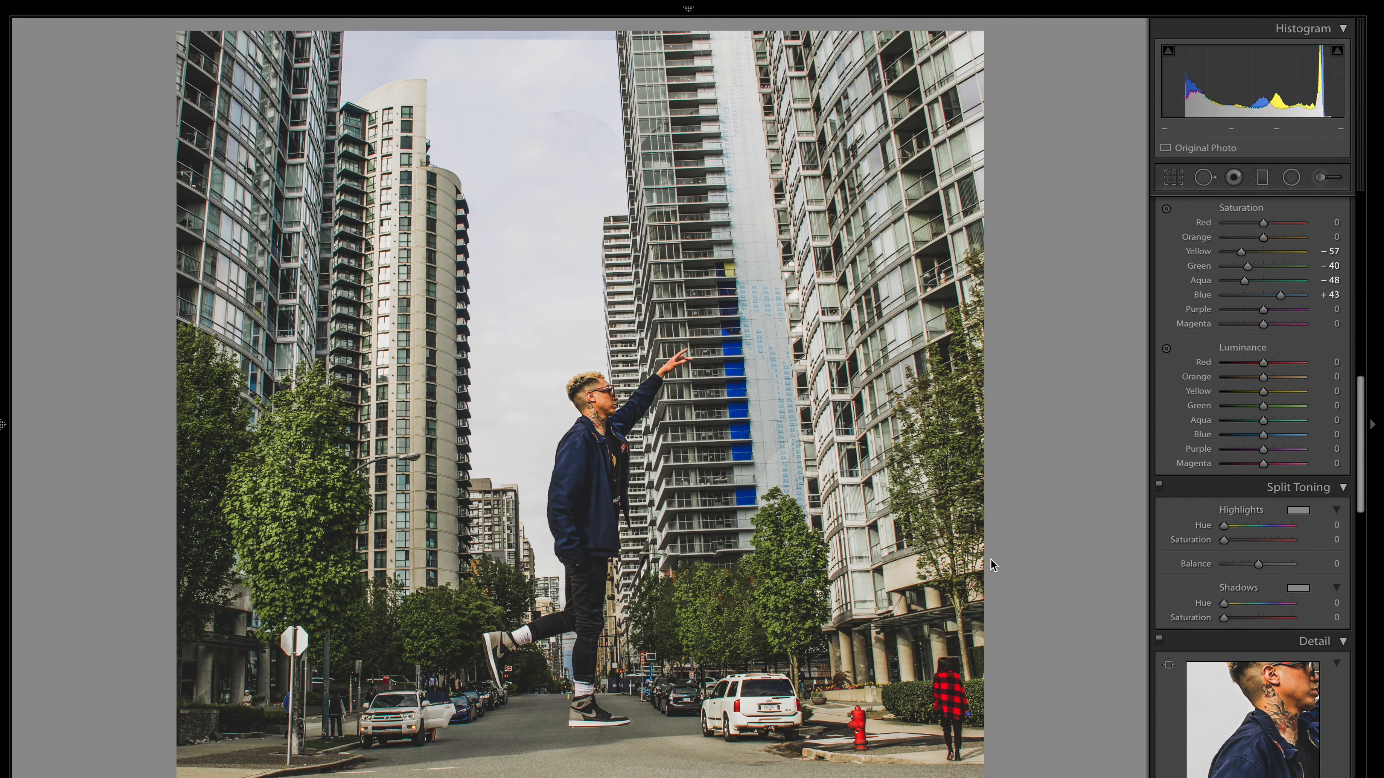
pyautogui.moveTo(1234, 539)
pyautogui.mouseDown()
pyautogui.moveTo(1294, 544)
pyautogui.moveTo(1235, 547)
pyautogui.moveTo(1252, 532)
pyautogui.mouseUp()
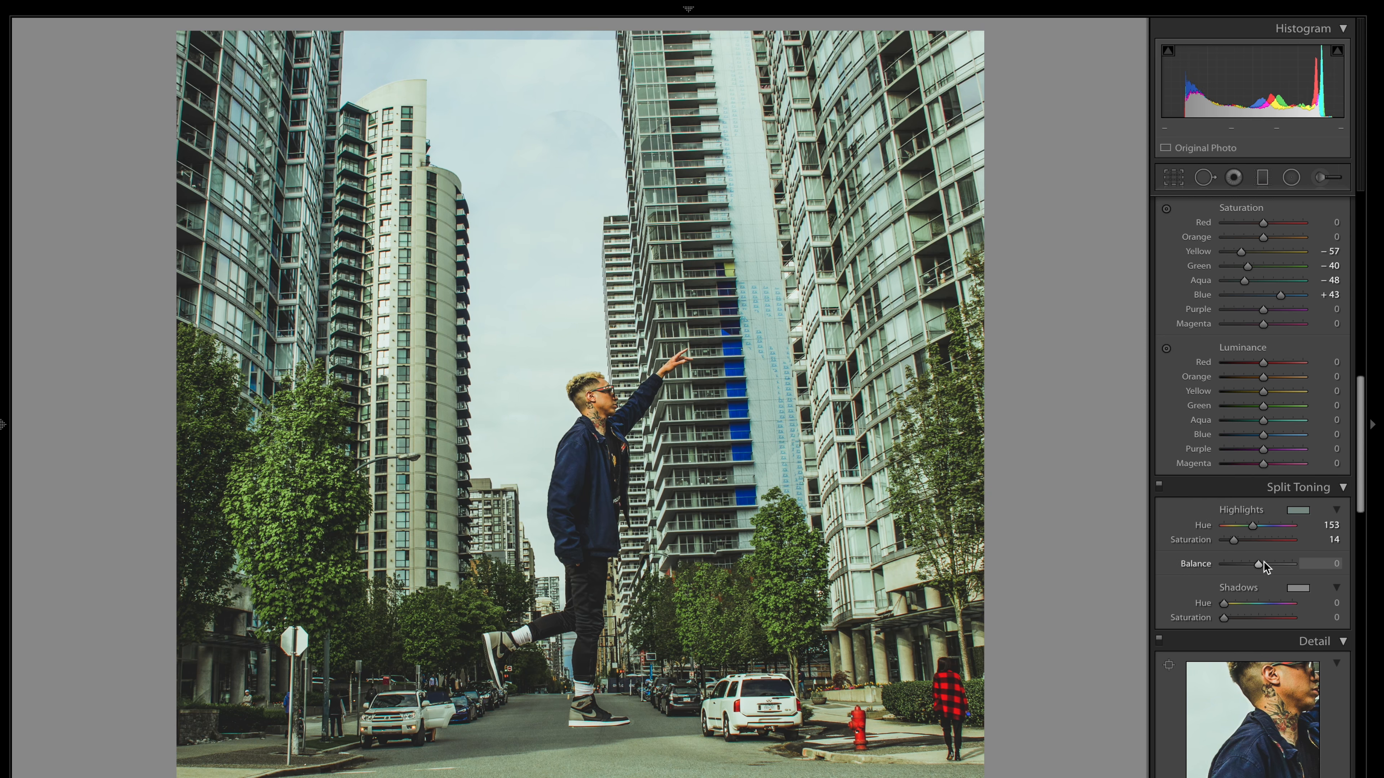
pyautogui.moveTo(1224, 603); pyautogui.dragTo(1271, 607)
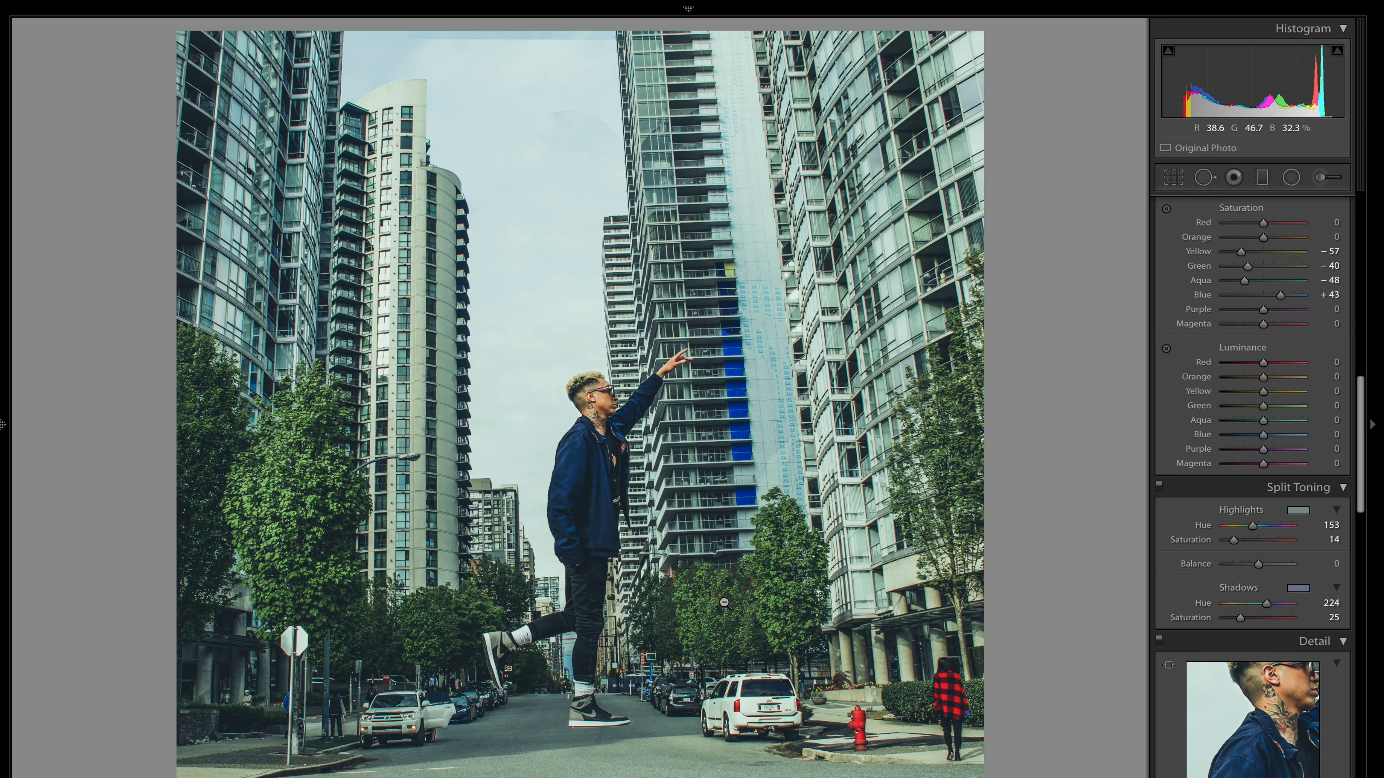
# Step: Lower the split-toning saturation to 8 for highlights and 6 for shadows, and set the sharpening amount to 29
pyautogui.moveTo(1229, 615); pyautogui.dragTo(1223, 617)
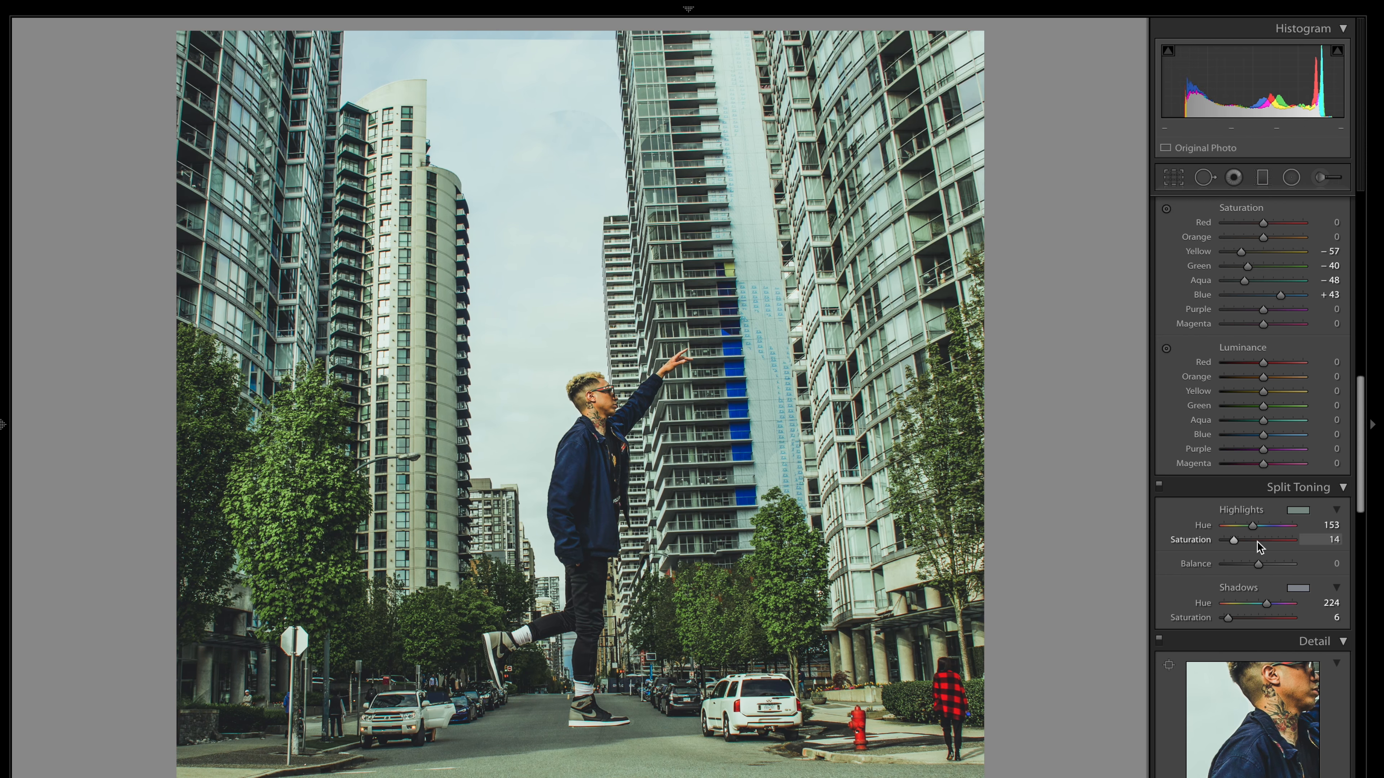
pyautogui.moveTo(1330, 540); pyautogui.dragTo(1323, 540)
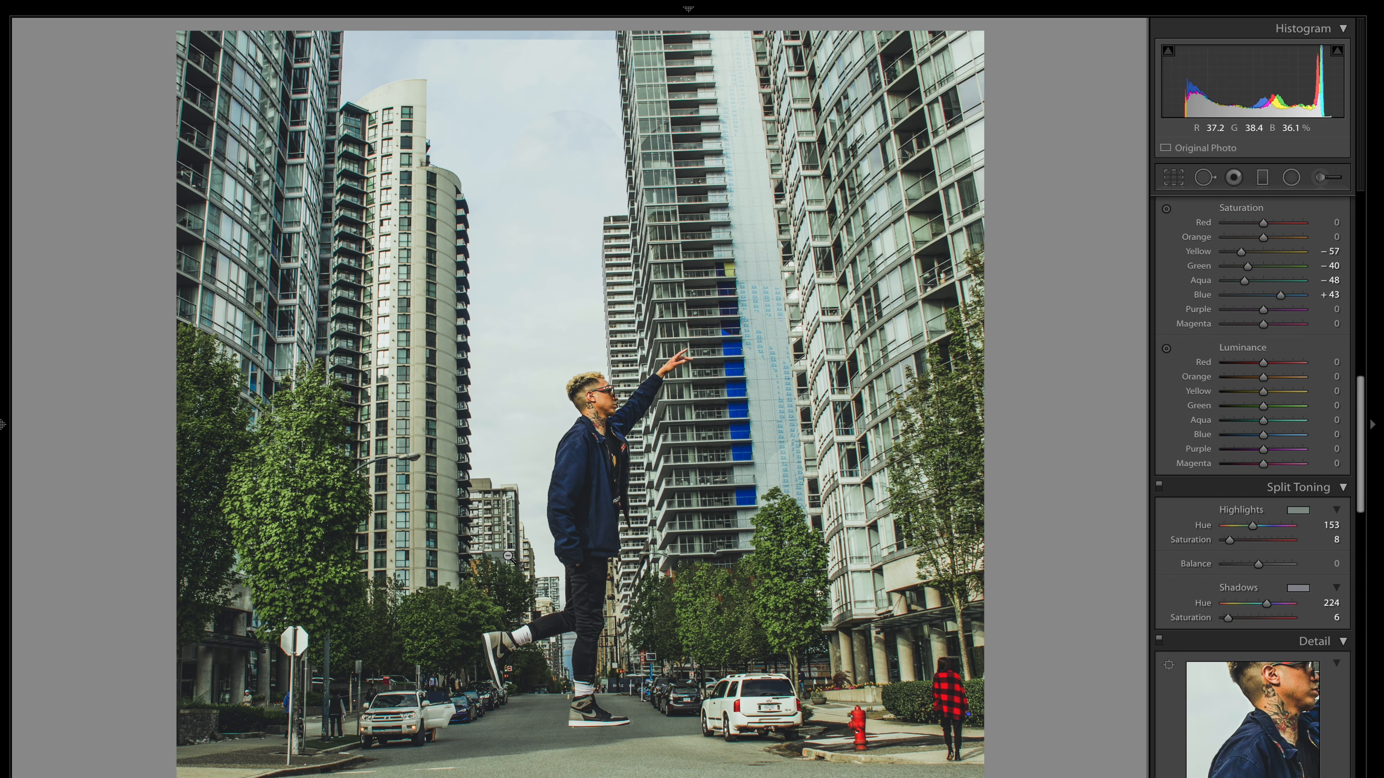
pyautogui.scroll(-6, 1278, 712)
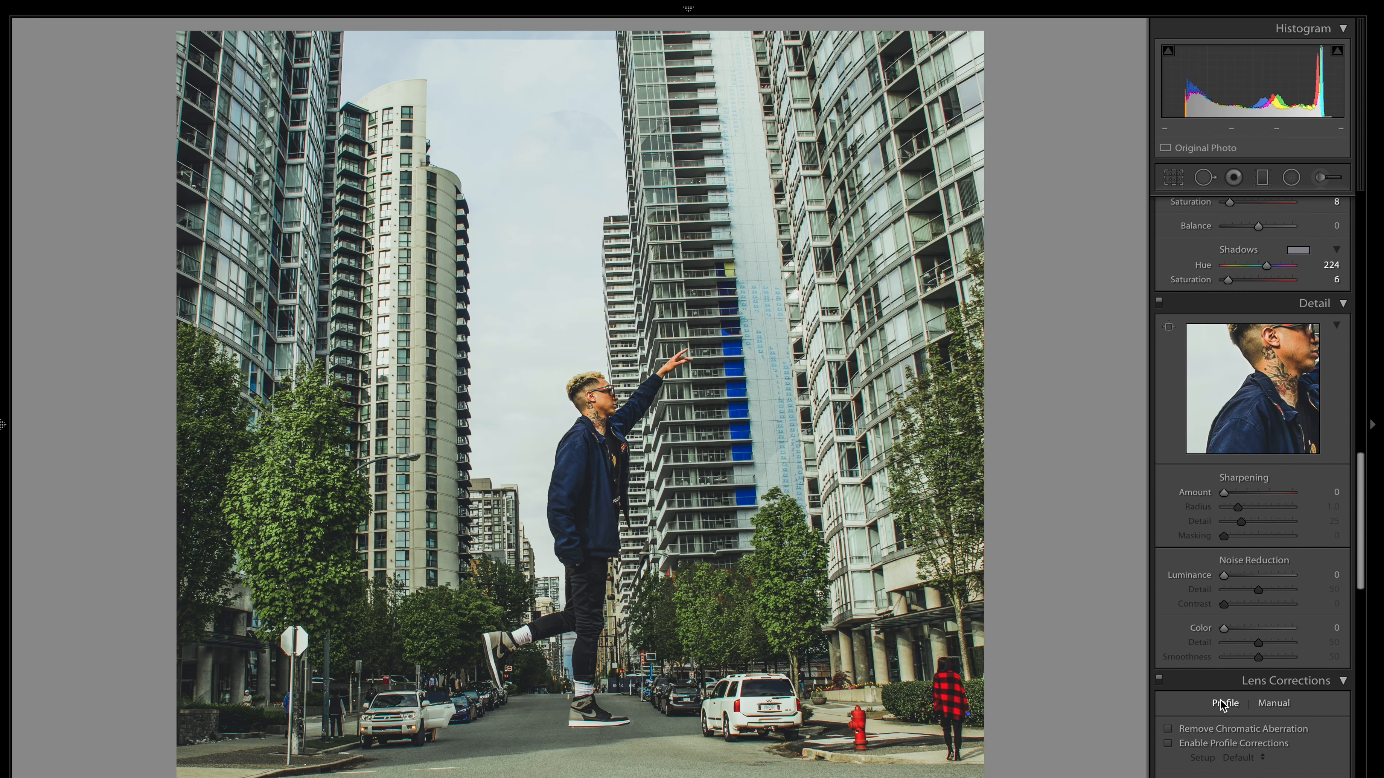
pyautogui.moveTo(1239, 492); pyautogui.dragTo(1239, 492)
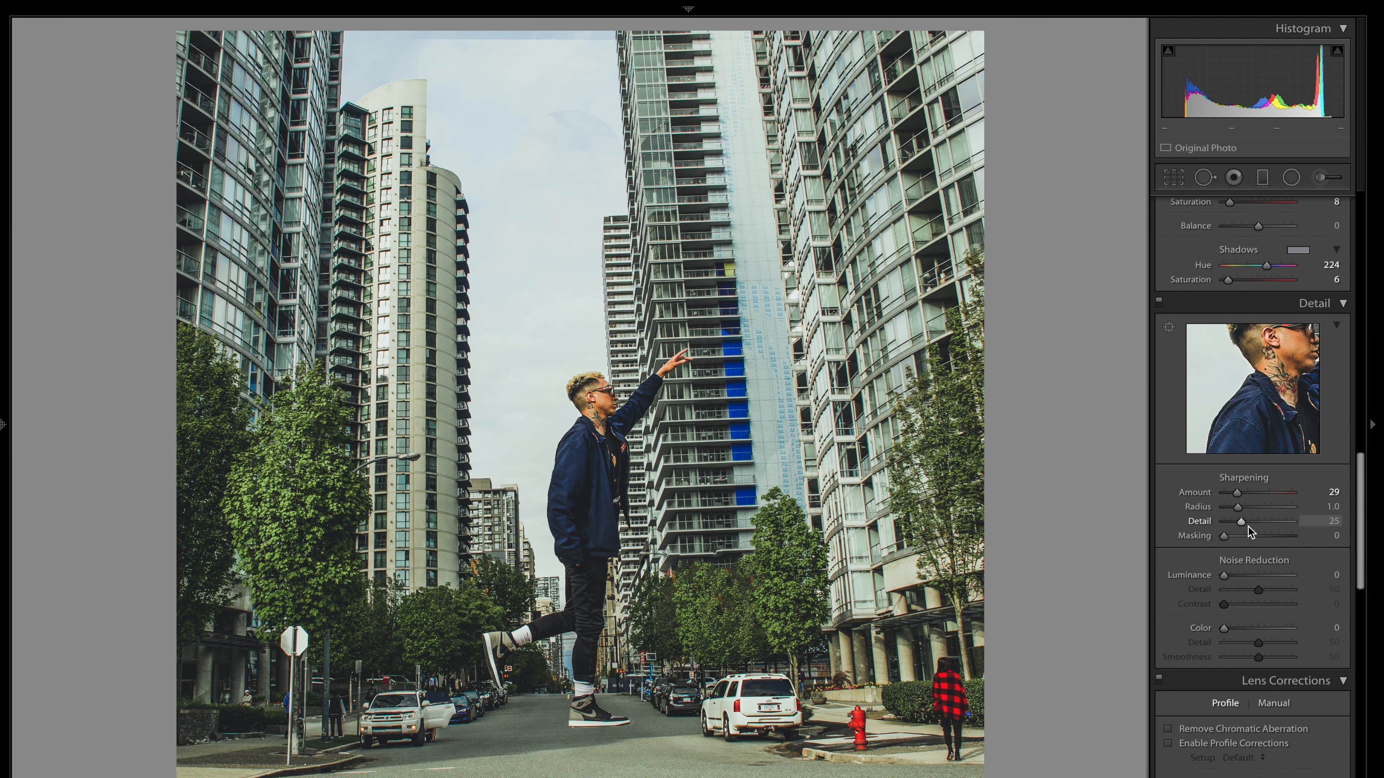
pyautogui.scroll(-5, 1256, 564)
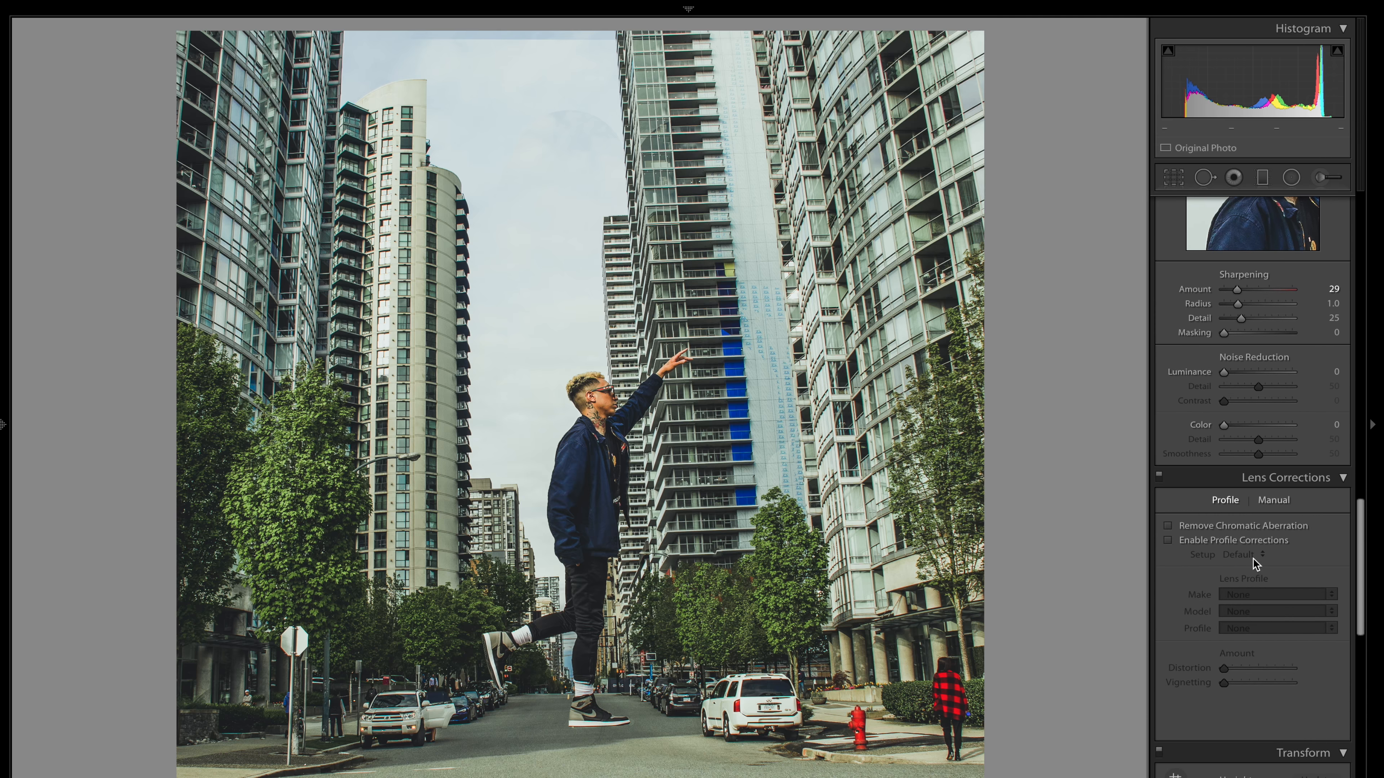
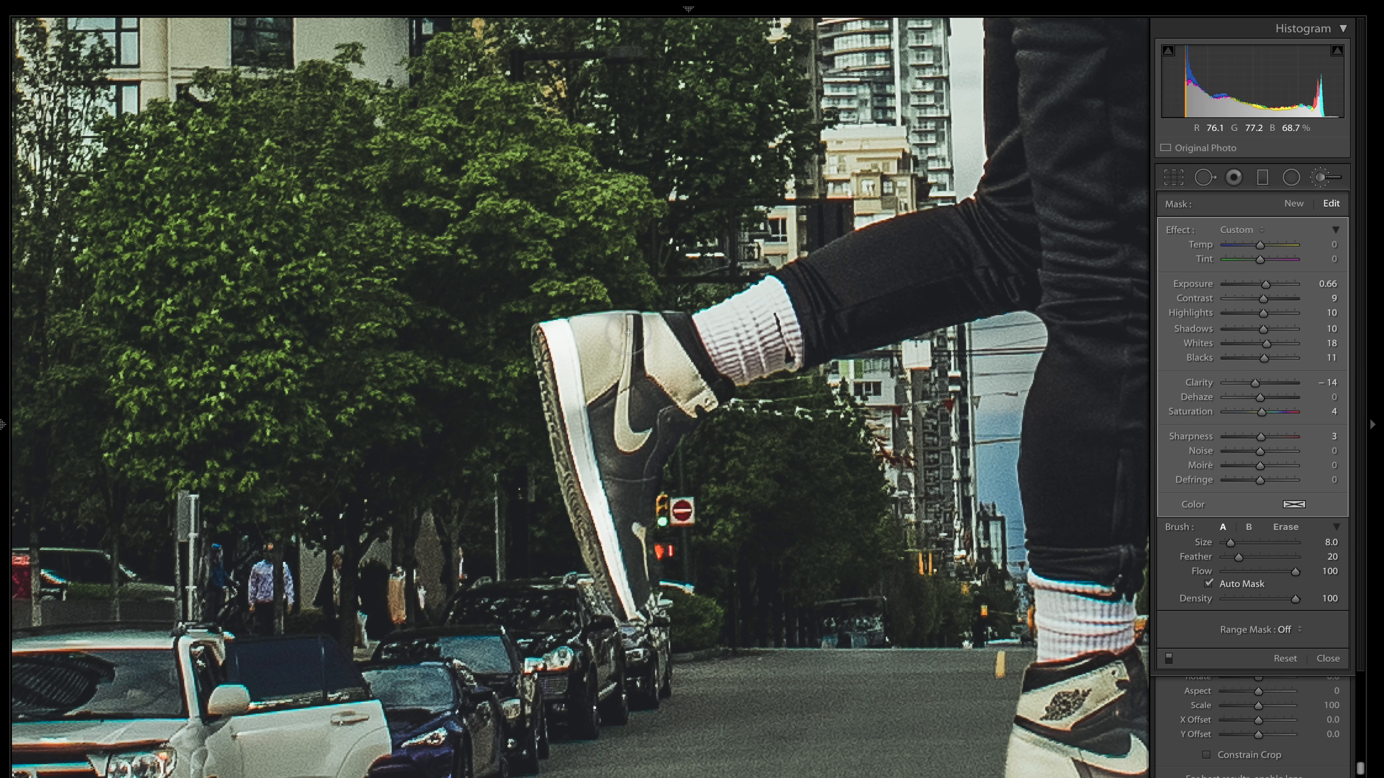
# Step: Erase the brush mask spill from the background beside the man's raised shoe and inspect the masked area
pyautogui.press('alt')
pyautogui.moveTo(701, 518); pyautogui.dragTo(703, 600)
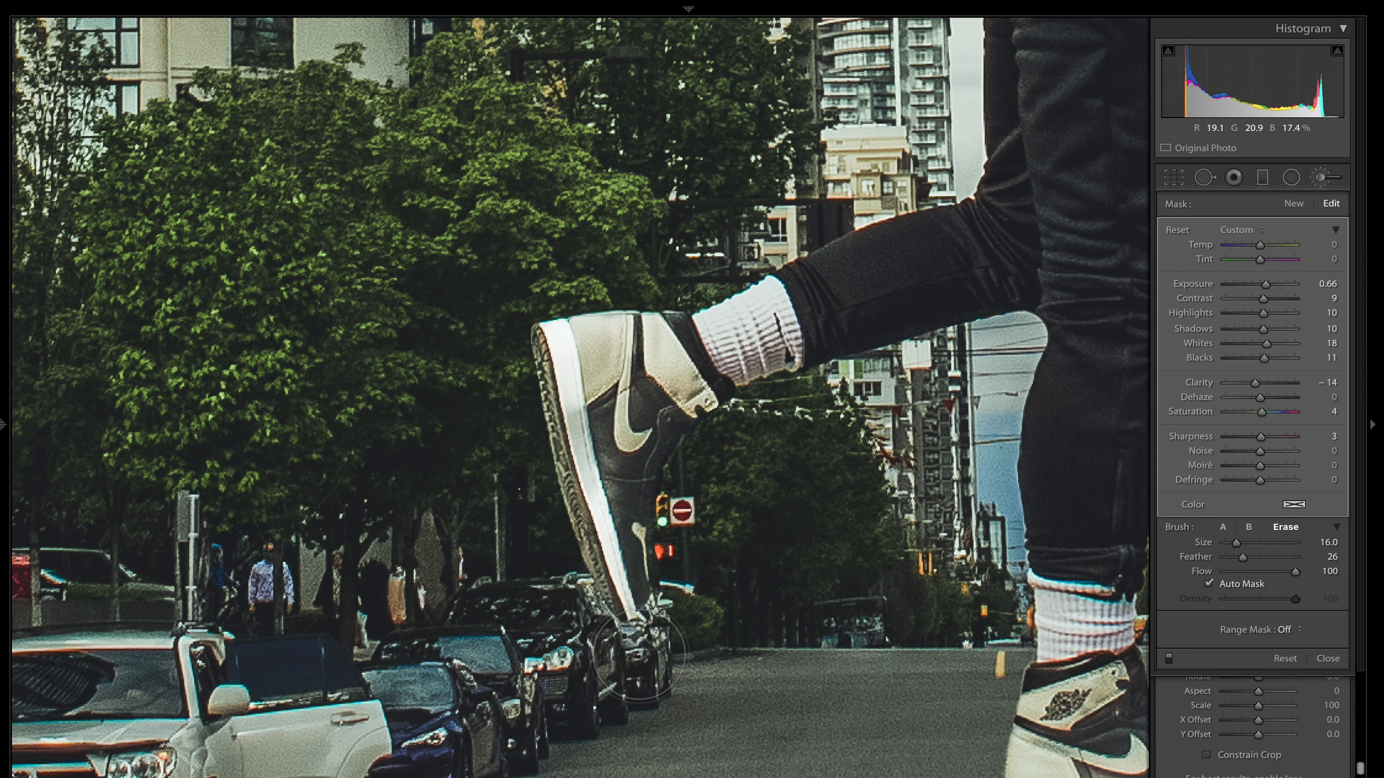
pyautogui.hotkey('ctrl', '-')
pyautogui.hotkey('ctrl', '-')
pyautogui.hotkey('ctrl', '=')
pyautogui.hotkey('ctrl', '=')
pyautogui.hotkey('ctrl', '-')
pyautogui.hotkey('ctrl', '-')
pyautogui.hotkey('ctrl', '=')
pyautogui.press('[')
pyautogui.hotkey('ctrl', '-')
# Step: Set the shoe mask's whites to 22 and saturation to −100
pyautogui.moveTo(1275, 344); pyautogui.dragTo(1267, 345)
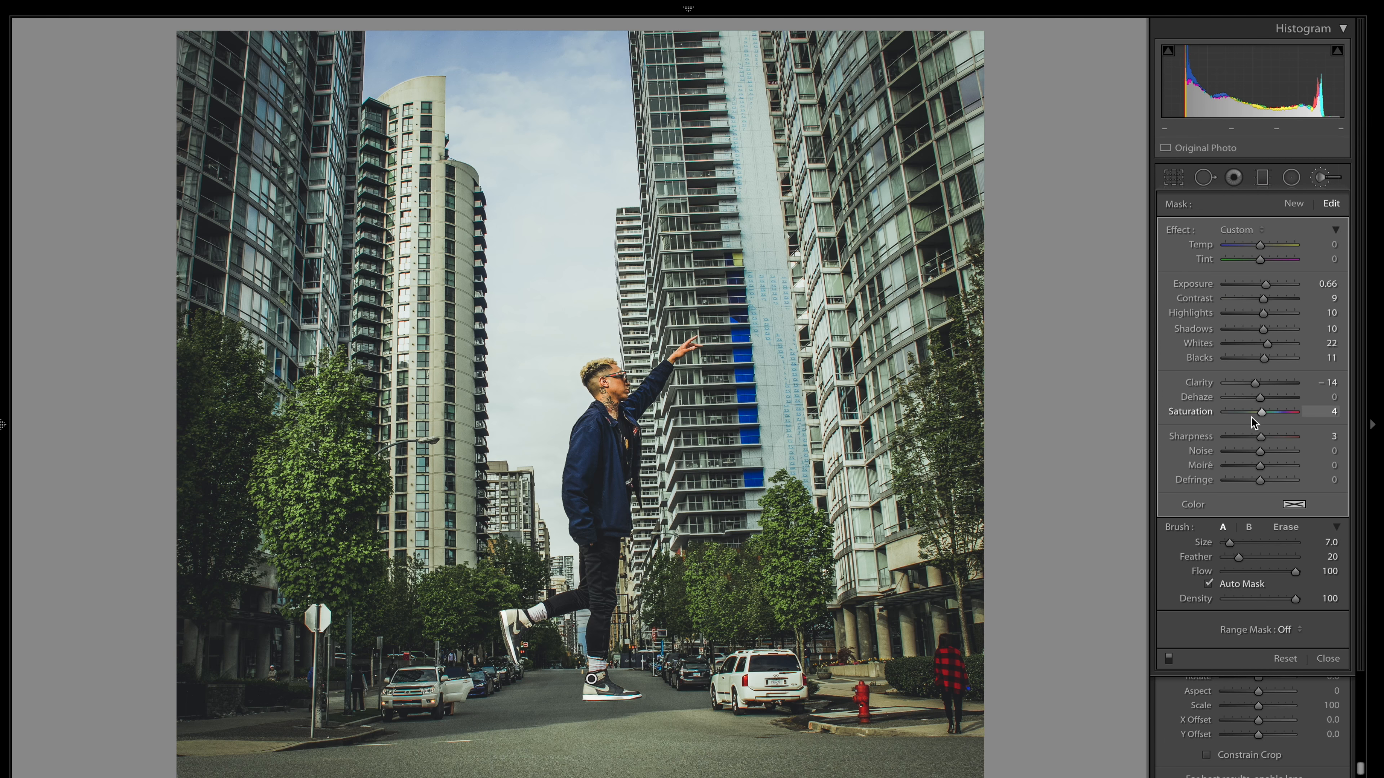
pyautogui.moveTo(1246, 413); pyautogui.dragTo(1211, 414)
pyautogui.moveTo(1276, 412); pyautogui.dragTo(1226, 413)
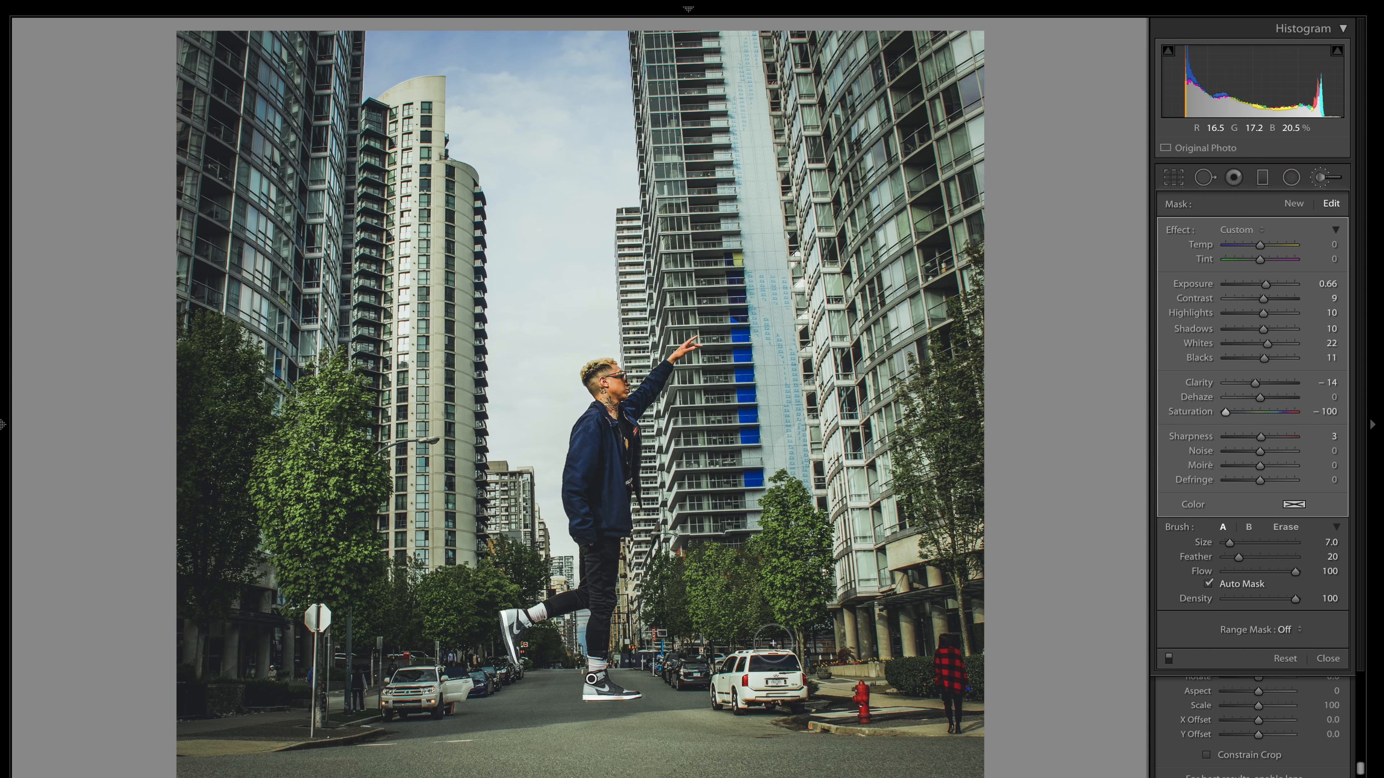
# Step: Paint a new adjustment brush mask over the tower with the pale facade strip behind the pointing hand
pyautogui.click(1302, 206)
pyautogui.scroll(5, 714, 194)
pyautogui.moveTo(714, 194)
pyautogui.mouseDown()
pyautogui.moveTo(747, 442)
pyautogui.moveTo(763, 305)
pyautogui.moveTo(747, 142)
pyautogui.moveTo(719, 92)
pyautogui.mouseUp()
pyautogui.scroll(-3, 709, 170)
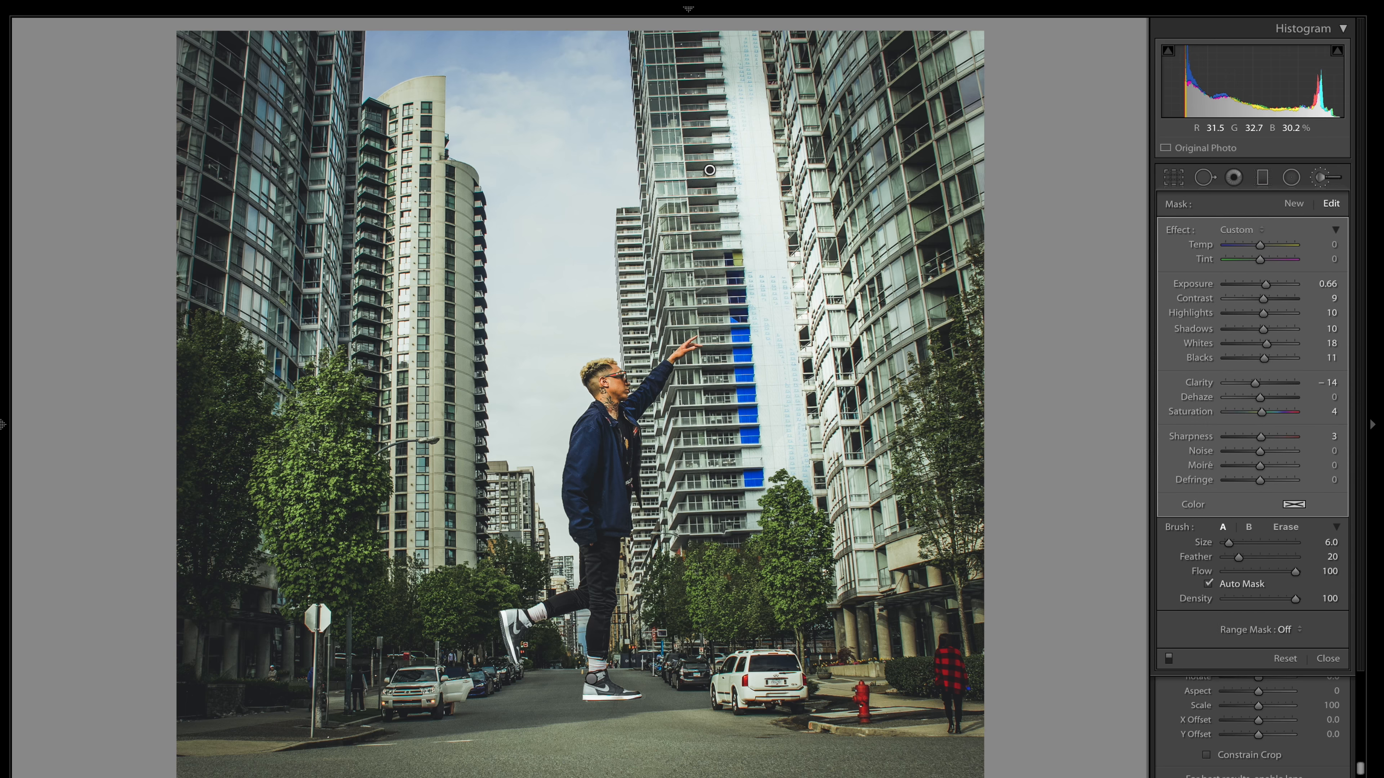
pyautogui.moveTo(665, 316)
pyautogui.mouseDown()
pyautogui.moveTo(649, 348)
pyautogui.moveTo(697, 301)
pyautogui.mouseUp()
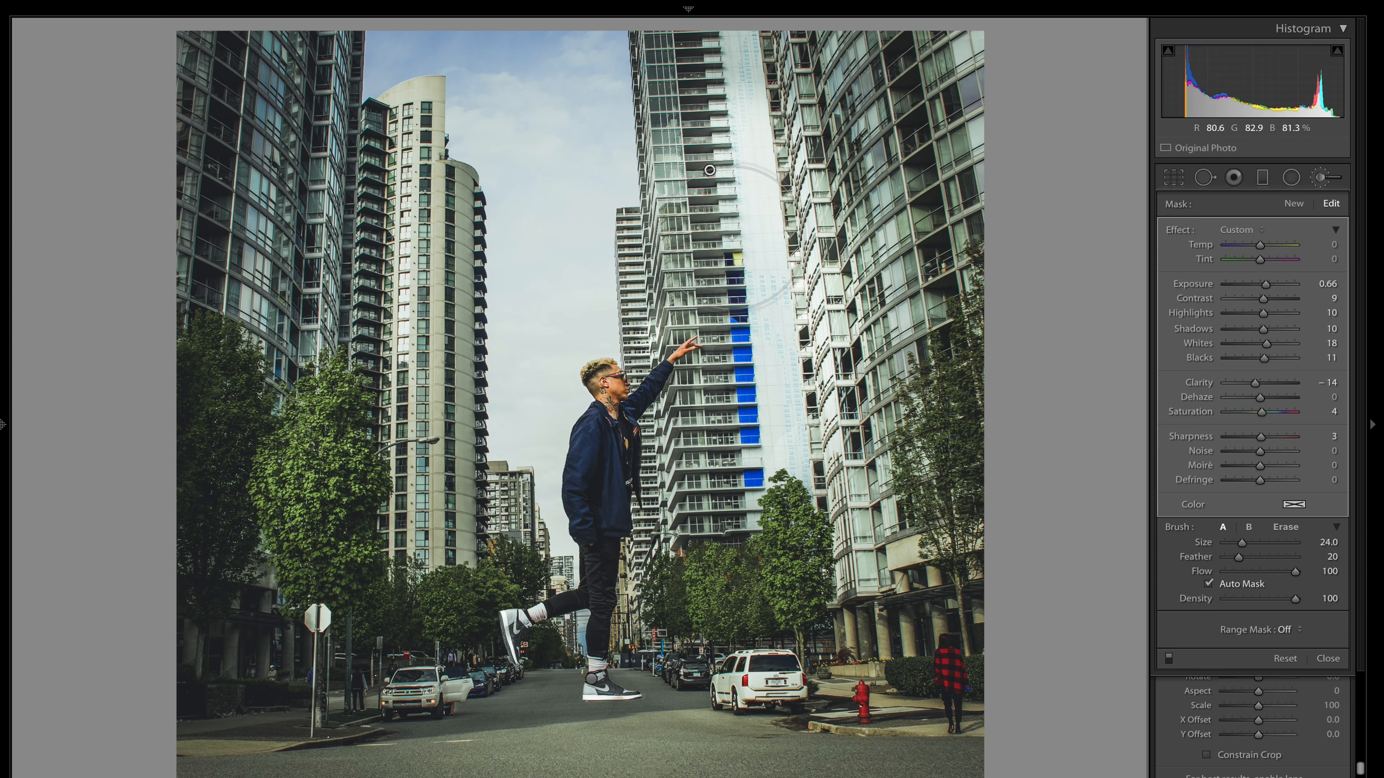
pyautogui.scroll(3, 708, 71)
pyautogui.scroll(-2, 709, 71)
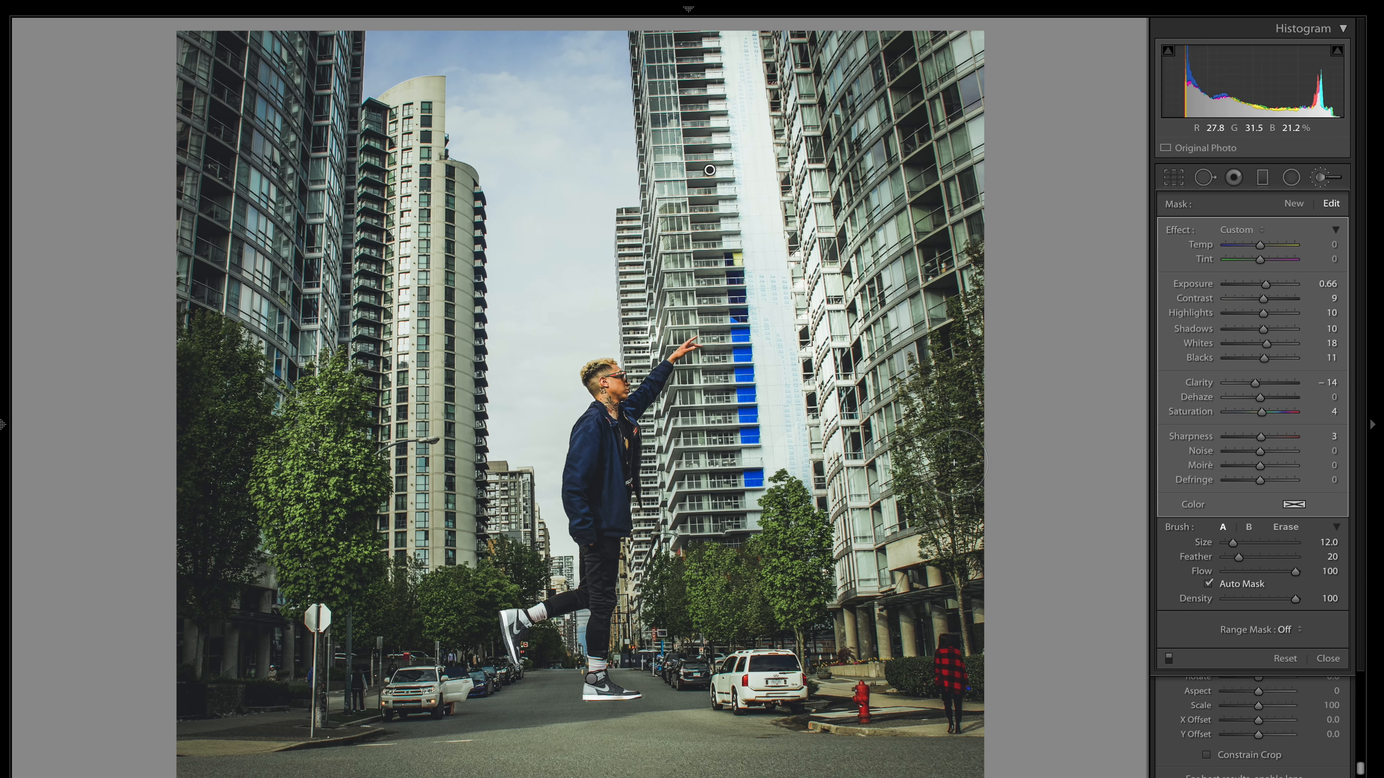
# Step: Set the tower mask to exposure 0.00, highlights −20, shadows −21 and saturation −49
pyautogui.moveTo(1261, 413); pyautogui.dragTo(1244, 413)
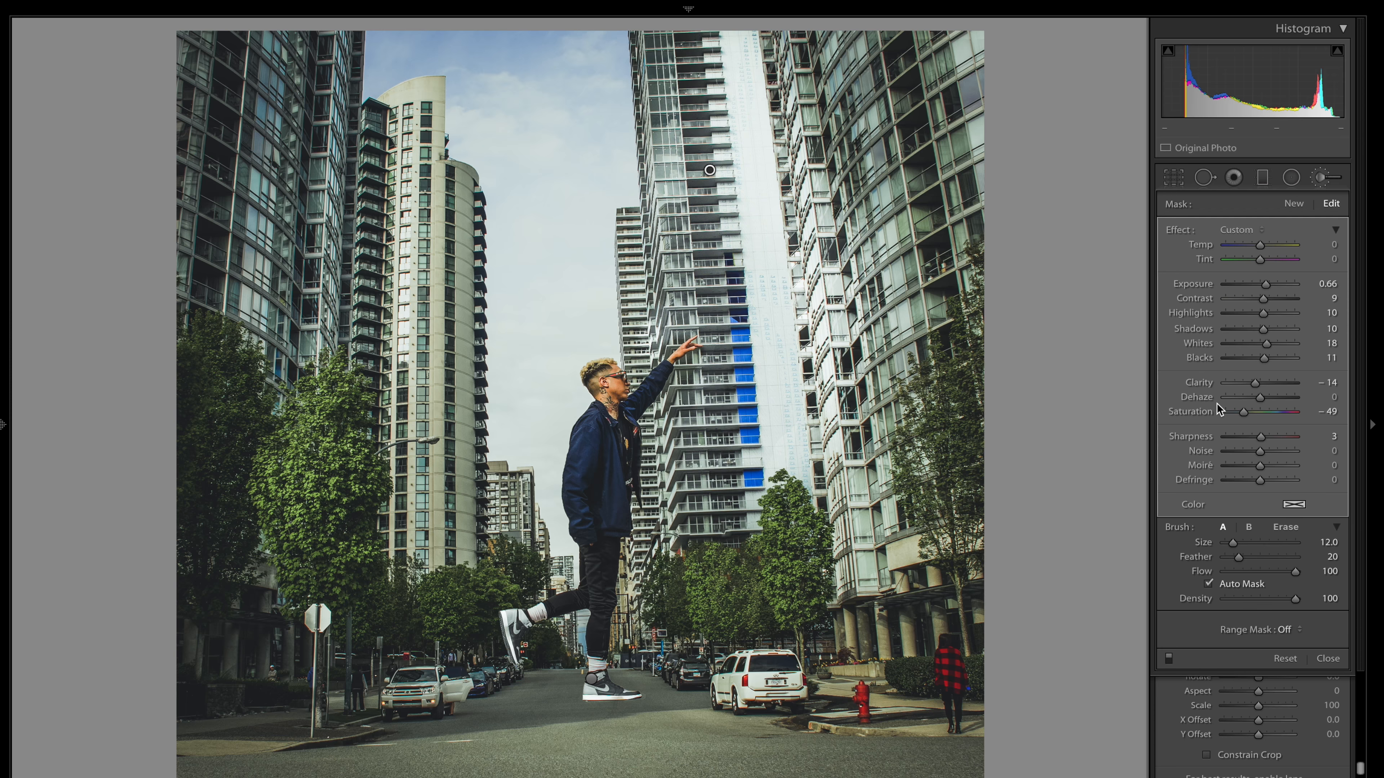
pyautogui.click(1321, 284)
pyautogui.press('Return')
pyautogui.moveTo(1262, 312); pyautogui.dragTo(1253, 329)
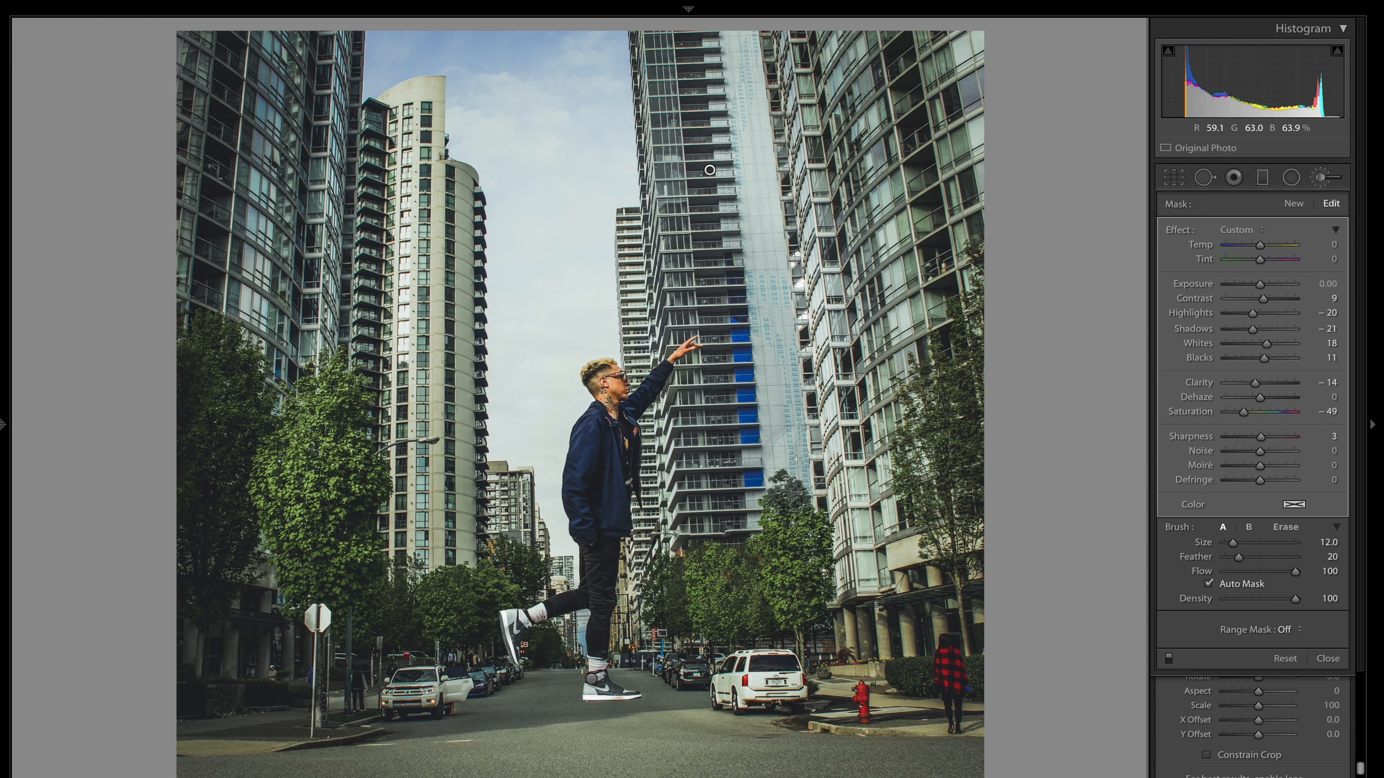
pyautogui.press('alt')
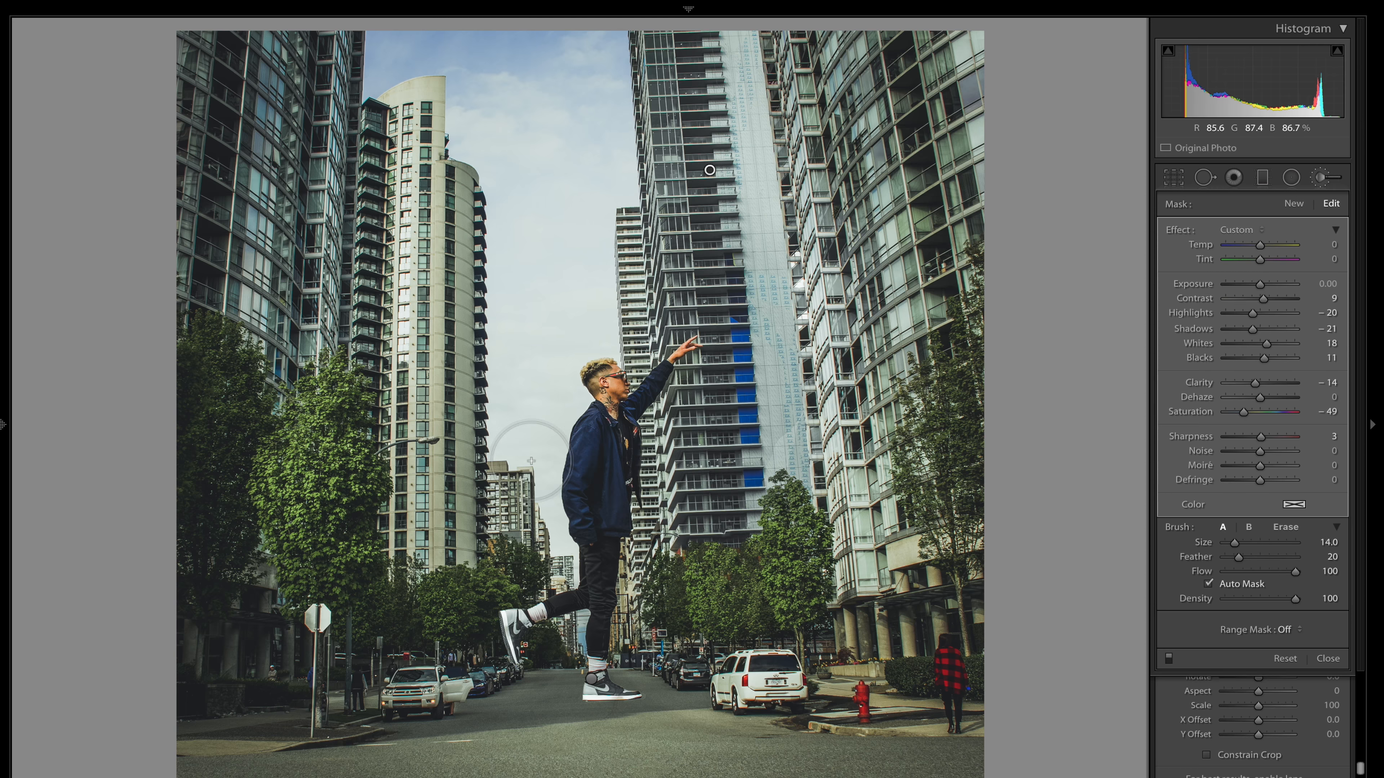
# Step: Paint a new adjustment brush mask over the street, using a size 7 brush around the man's shoe and the curbs
pyautogui.click(1294, 203)
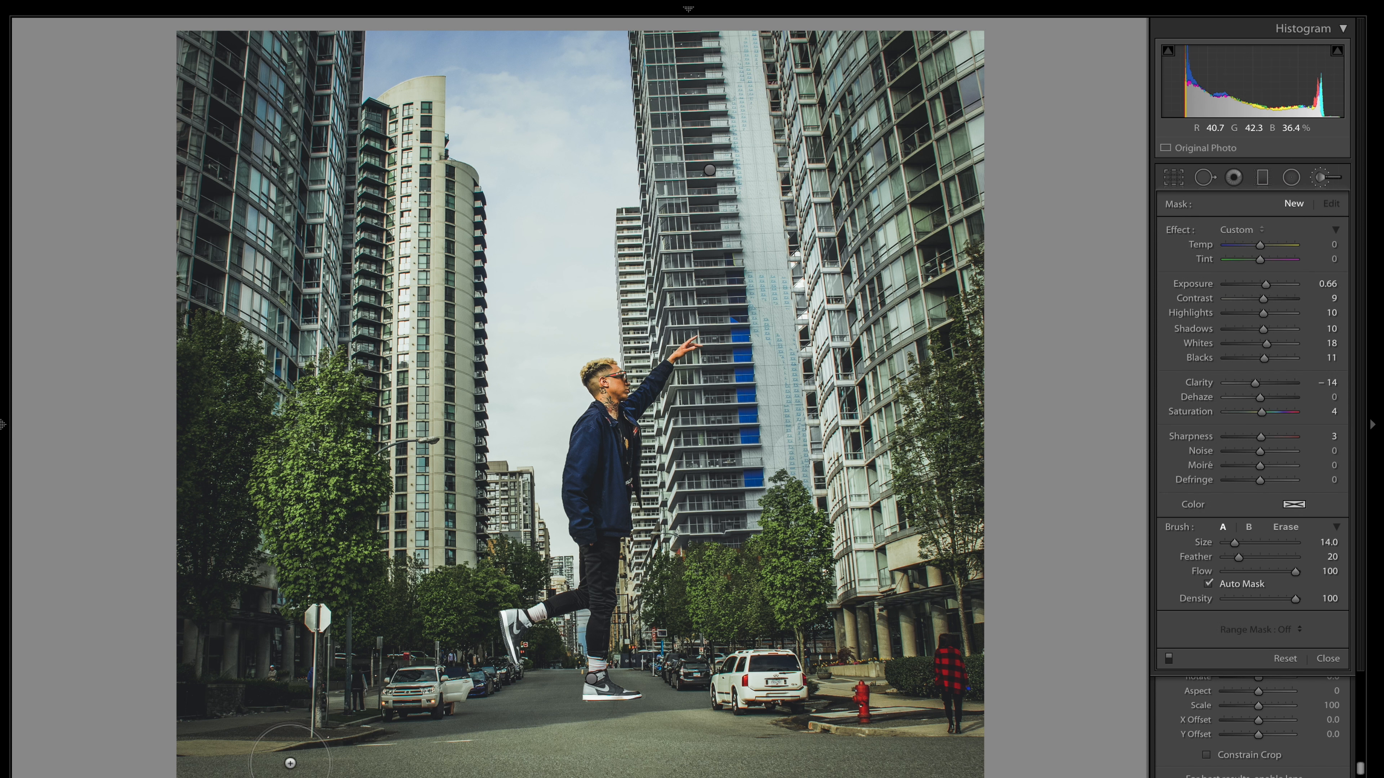
pyautogui.moveTo(205, 777)
pyautogui.mouseDown()
pyautogui.moveTo(978, 777)
pyautogui.moveTo(665, 748)
pyautogui.moveTo(556, 725)
pyautogui.moveTo(553, 704)
pyautogui.moveTo(179, 774)
pyautogui.mouseUp()
pyautogui.scroll(-4, 553, 703)
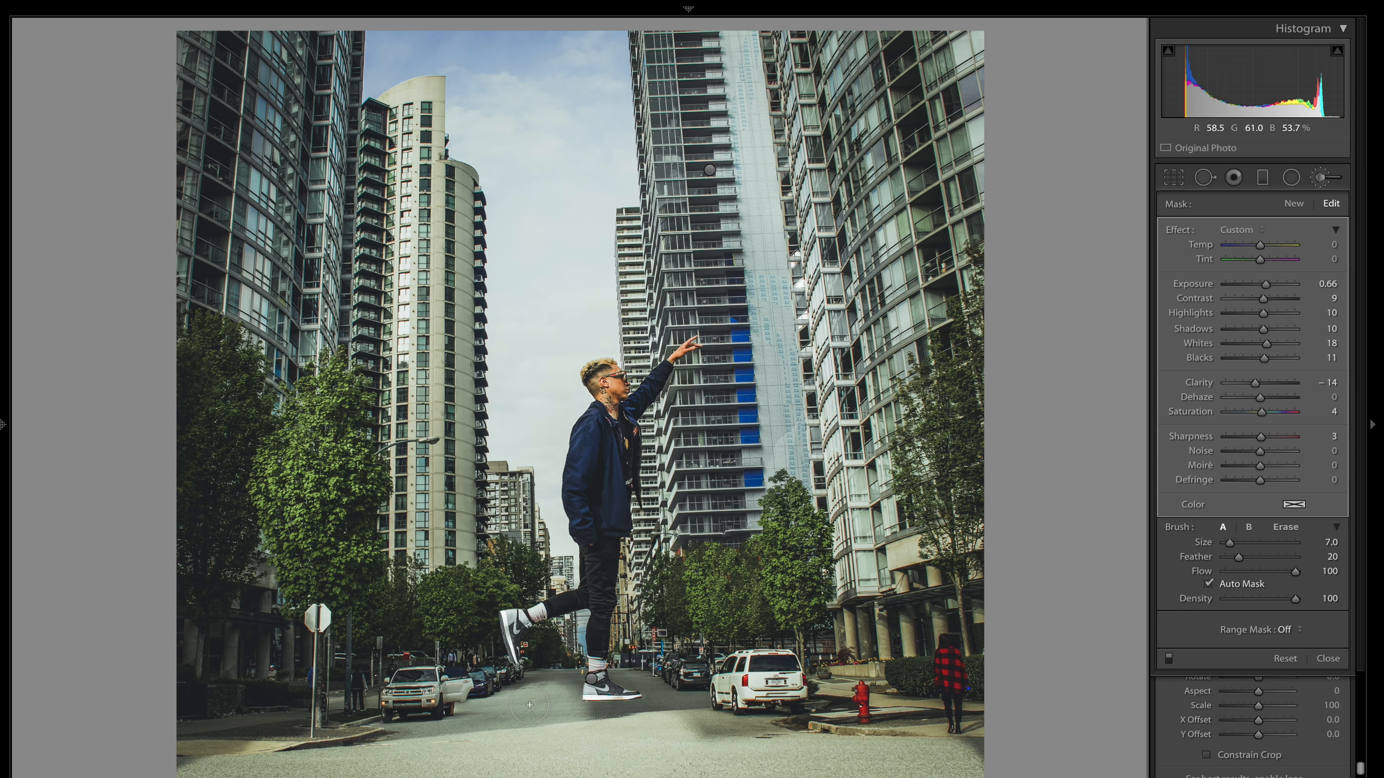
pyautogui.moveTo(529, 705)
pyautogui.mouseDown()
pyautogui.moveTo(517, 684)
pyautogui.moveTo(566, 673)
pyautogui.moveTo(580, 704)
pyautogui.moveTo(667, 706)
pyautogui.moveTo(627, 673)
pyautogui.moveTo(763, 731)
pyautogui.moveTo(708, 720)
pyautogui.moveTo(697, 703)
pyautogui.moveTo(863, 761)
pyautogui.mouseUp()
pyautogui.moveTo(972, 747); pyautogui.dragTo(863, 731)
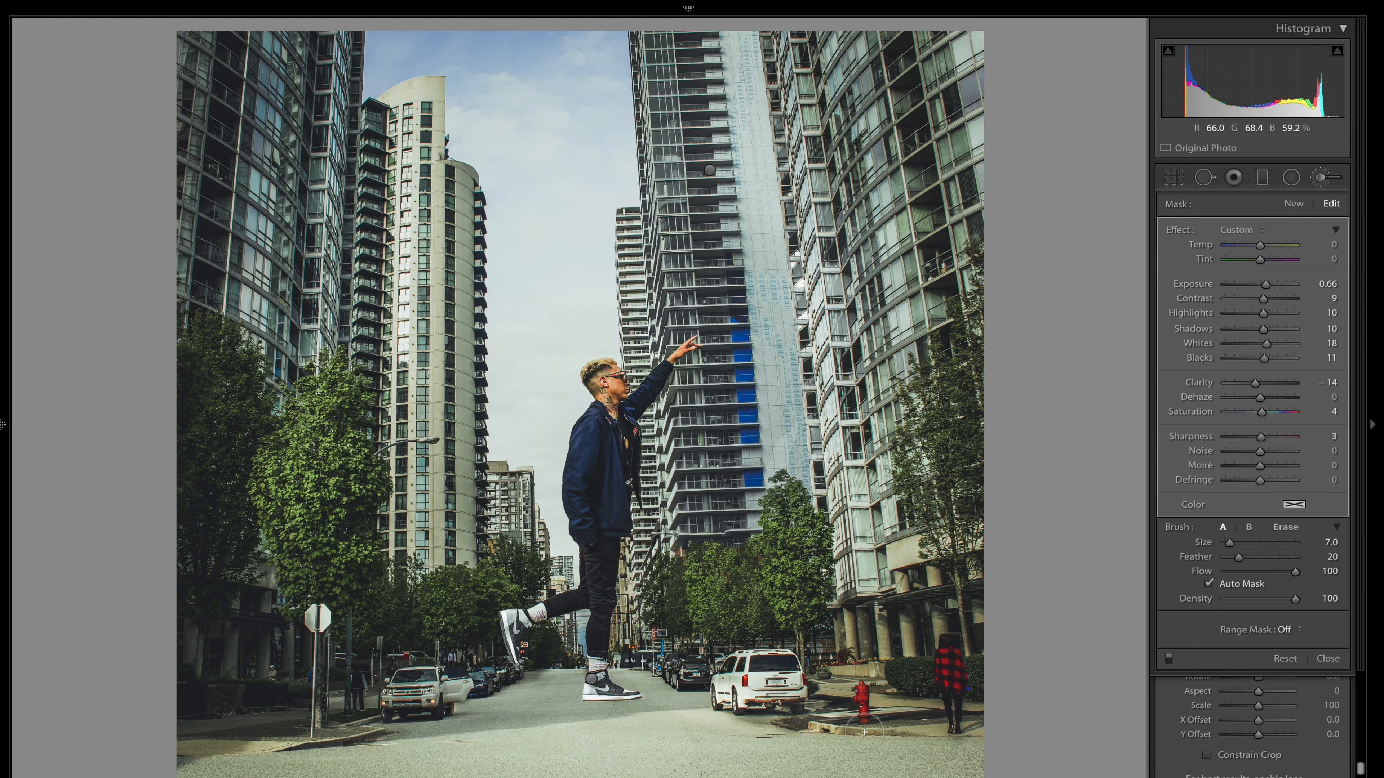
pyautogui.click(535, 679)
# Step: Set the street mask to contrast −22, highlights −10, and shadows, whites and blacks −25
pyautogui.click(1251, 343)
pyautogui.click(1251, 354)
pyautogui.click(1257, 312)
pyautogui.click(1252, 299)
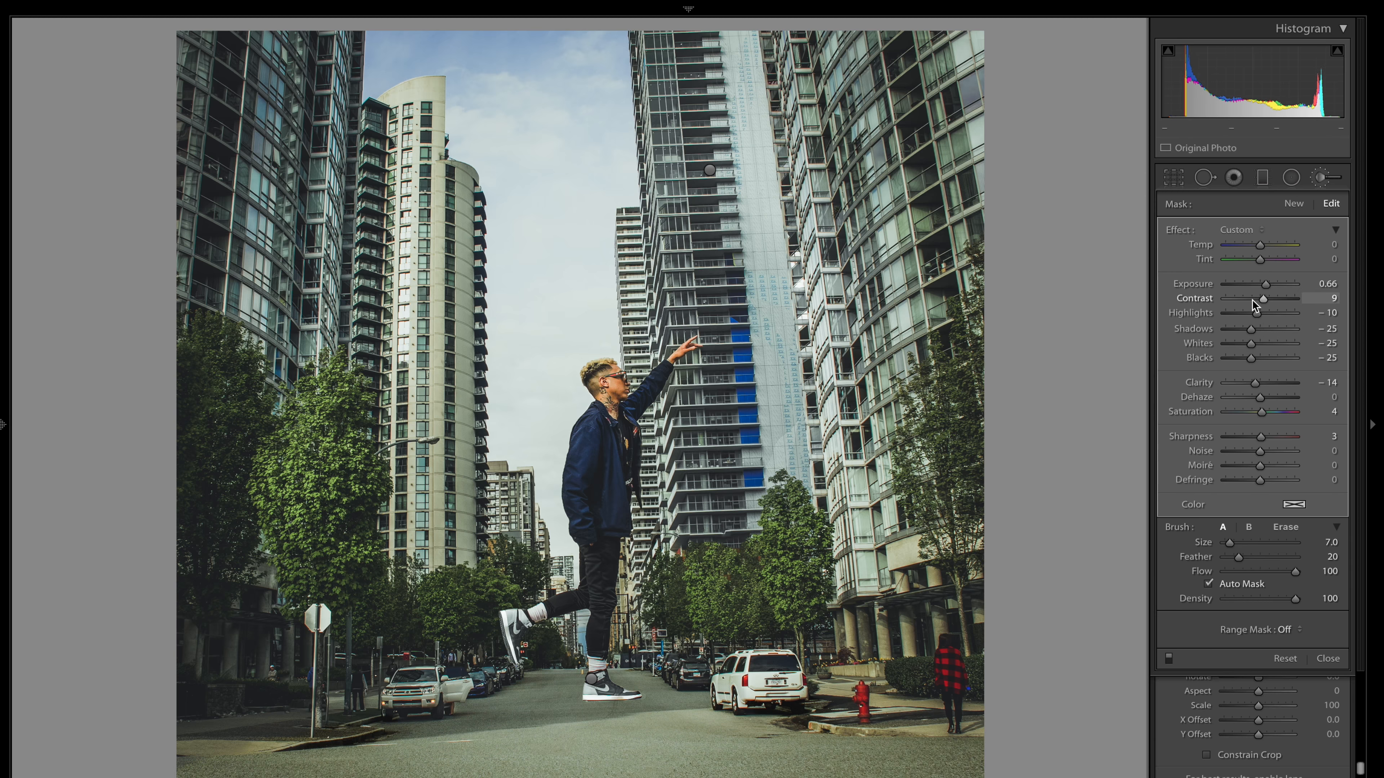
# Step: Set the street mask's saturation to −34 and clarity to 64, and leave the adjustment brush
pyautogui.click(1247, 412)
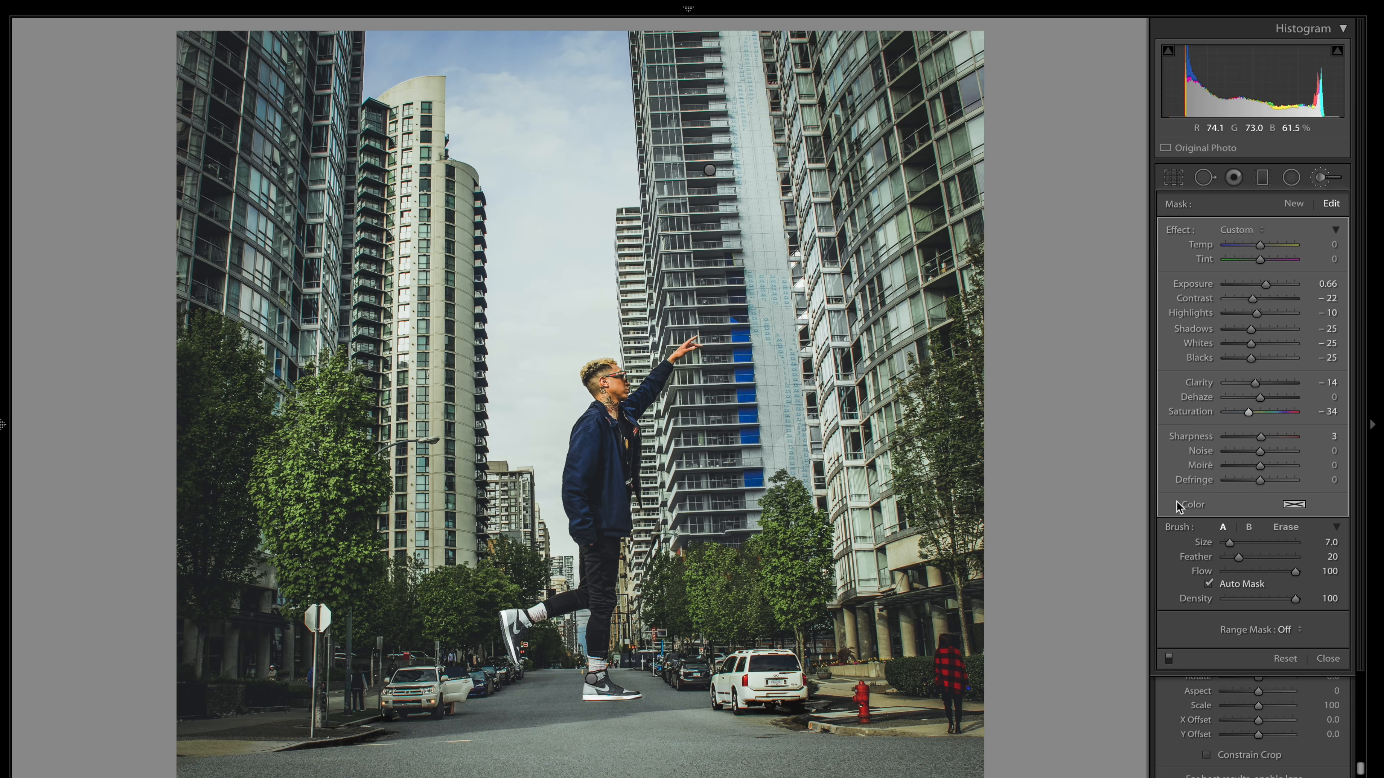
pyautogui.click(1244, 383)
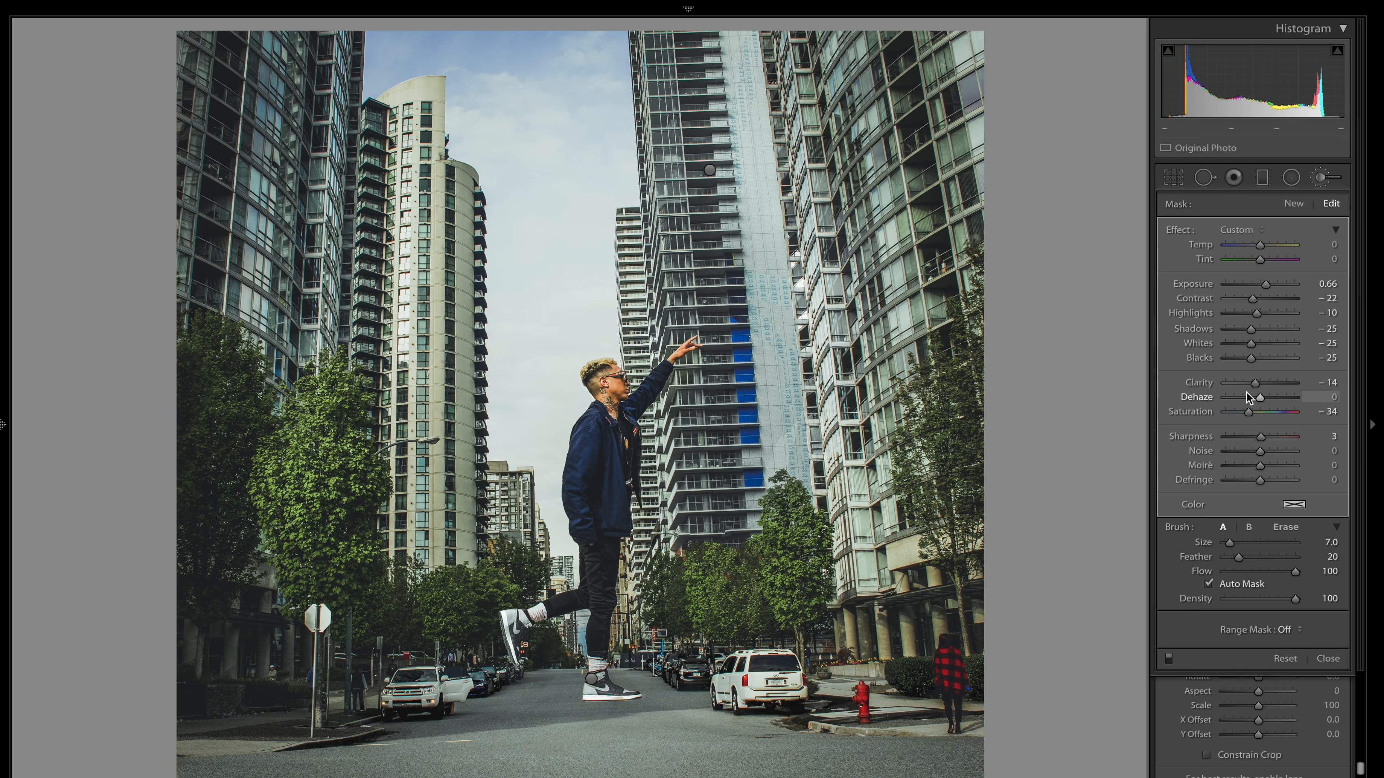
pyautogui.click(1274, 383)
pyautogui.click(1282, 386)
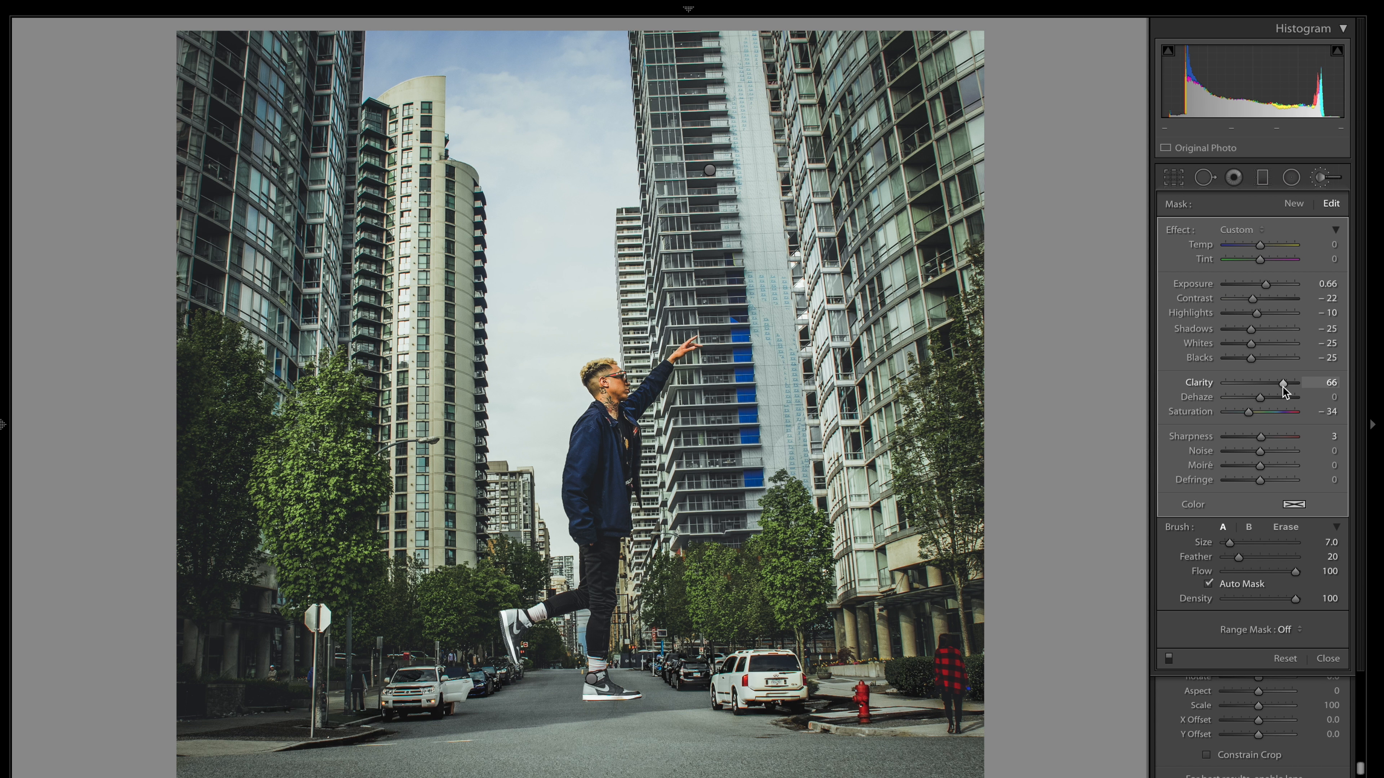
pyautogui.moveTo(689, 776)
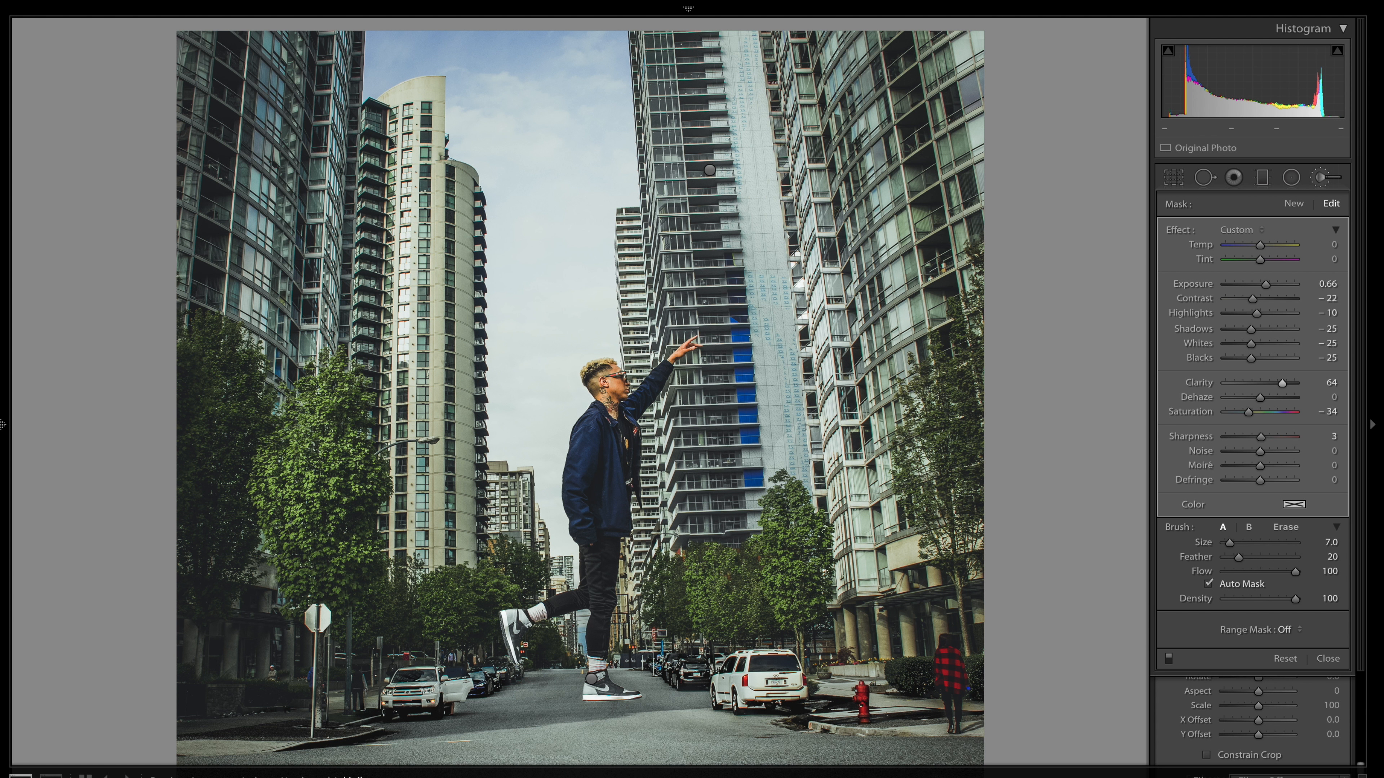
pyautogui.click(1324, 180)
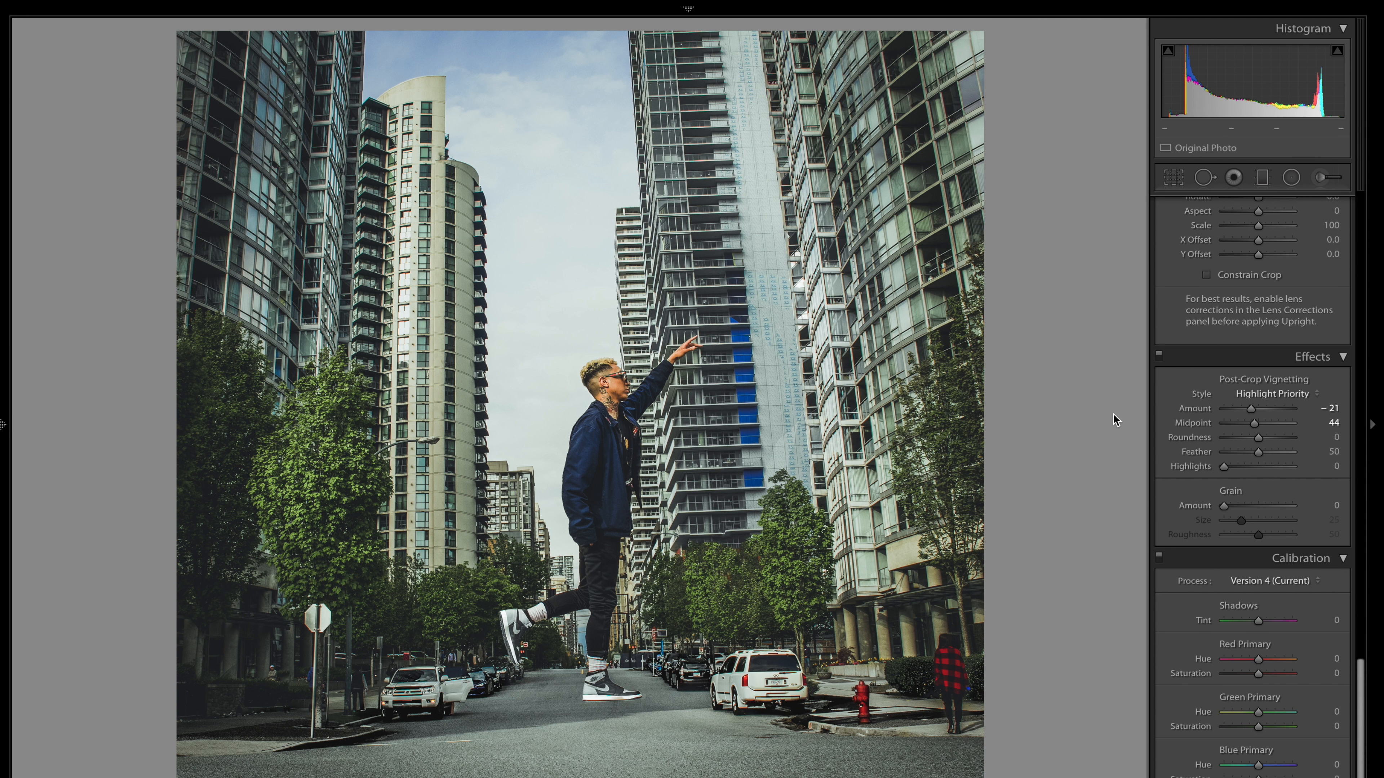
# Step: Paint a new adjustment brush mask over the sky between the towers with a size 10 brush
pyautogui.click(1317, 179)
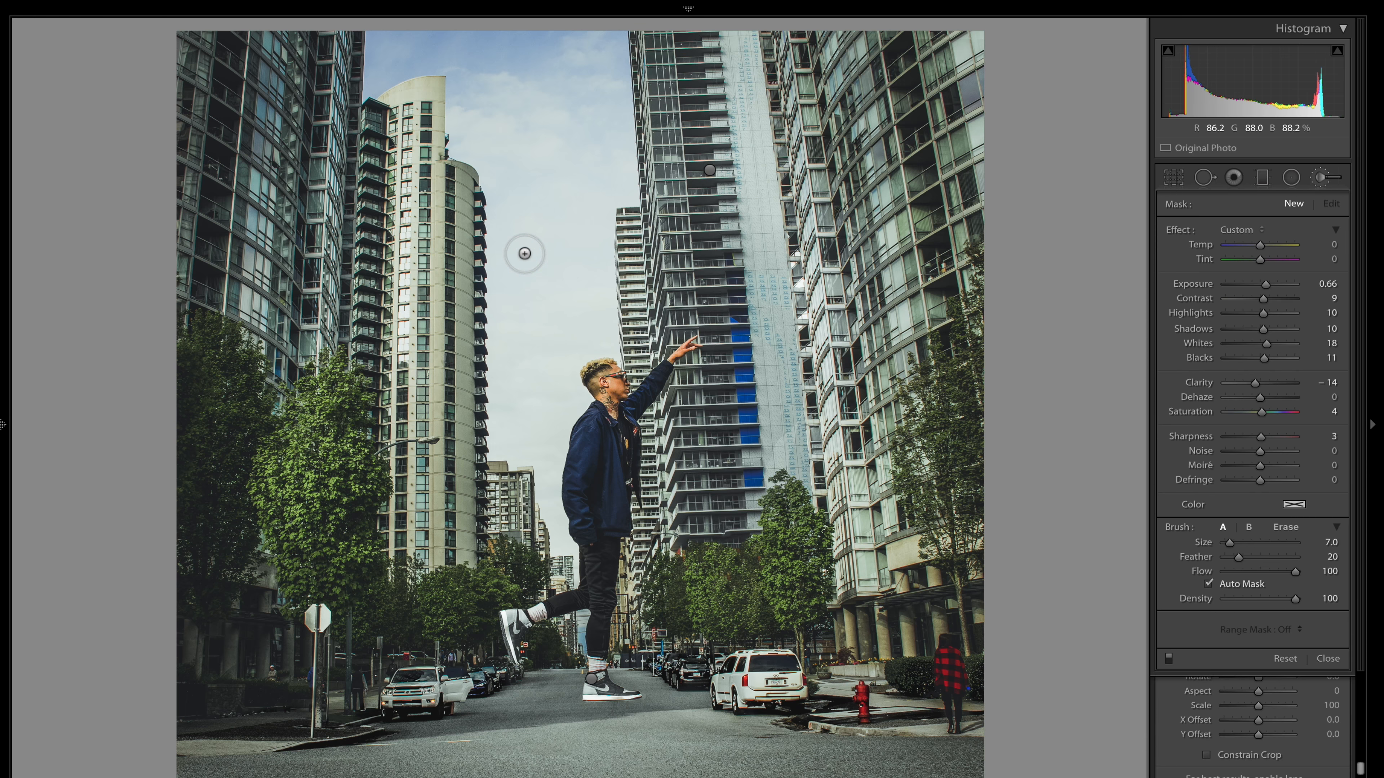
pyautogui.scroll(3, 528, 201)
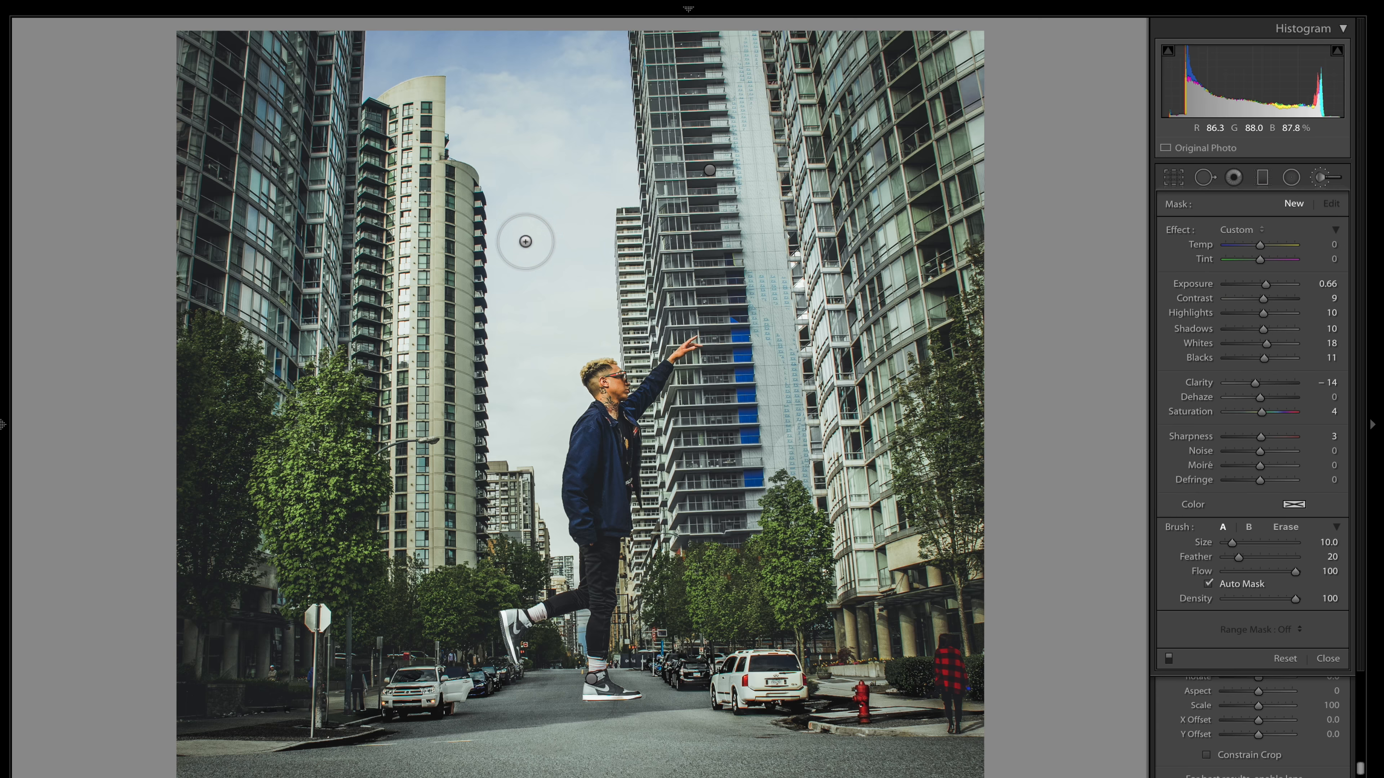
pyautogui.click(521, 257)
pyautogui.moveTo(518, 296)
pyautogui.mouseDown()
pyautogui.moveTo(538, 199)
pyautogui.moveTo(556, 290)
pyautogui.moveTo(606, 209)
pyautogui.moveTo(602, 69)
pyautogui.moveTo(613, 151)
pyautogui.moveTo(587, 205)
pyautogui.moveTo(584, 108)
pyautogui.moveTo(626, 159)
pyautogui.moveTo(622, 26)
pyautogui.moveTo(626, 98)
pyautogui.moveTo(602, 41)
pyautogui.moveTo(616, 39)
pyautogui.moveTo(553, 38)
pyautogui.moveTo(550, 114)
pyautogui.moveTo(565, 55)
pyautogui.mouseUp()
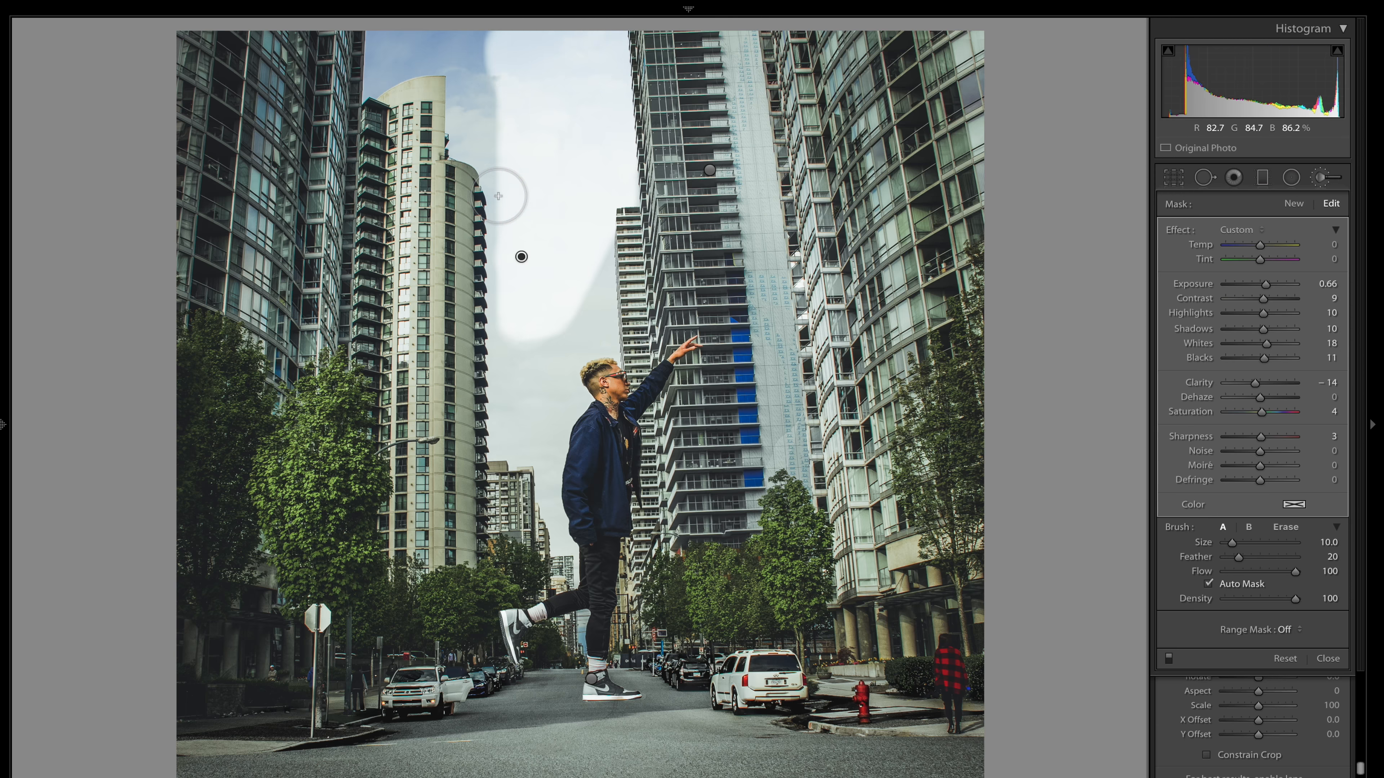
pyautogui.moveTo(501, 406)
pyautogui.mouseDown()
pyautogui.moveTo(507, 376)
pyautogui.moveTo(495, 210)
pyautogui.mouseUp()
pyautogui.moveTo(417, 64)
pyautogui.mouseDown()
pyautogui.moveTo(384, 36)
pyautogui.moveTo(413, 37)
pyautogui.moveTo(439, 61)
pyautogui.moveTo(445, 49)
pyautogui.moveTo(487, 106)
pyautogui.moveTo(481, 45)
pyautogui.moveTo(530, 225)
pyautogui.mouseUp()
pyautogui.moveTo(593, 261)
pyautogui.mouseDown()
pyautogui.moveTo(601, 334)
pyautogui.moveTo(553, 356)
pyautogui.moveTo(543, 463)
pyautogui.moveTo(557, 542)
pyautogui.mouseUp()
# Step: Reduce the brush to size 5 or smaller and extend the sky mask along the man's back and leg
pyautogui.press('[')
pyautogui.press('[')
pyautogui.press('[')
pyautogui.press('[')
pyautogui.press('[')
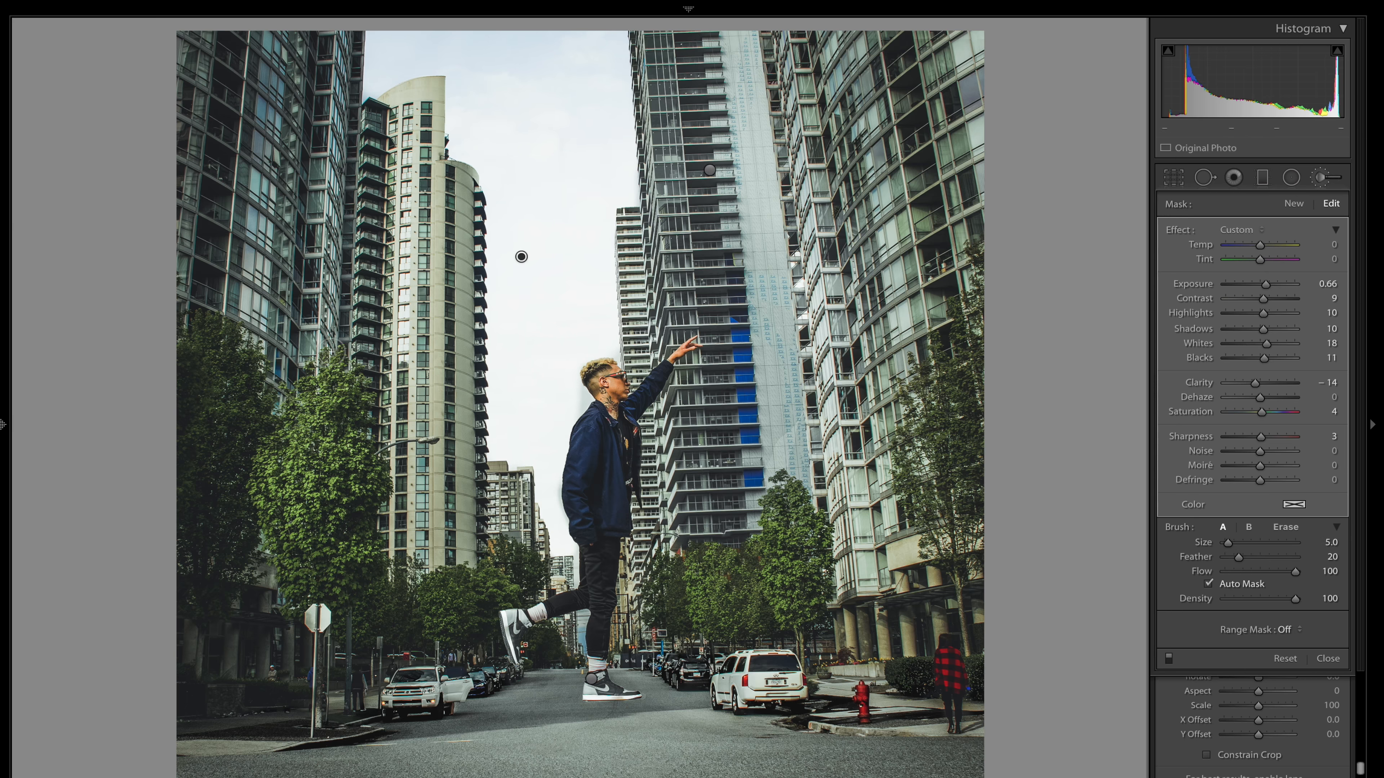
pyautogui.hotkey('ctrl', '=')
pyautogui.hotkey('ctrl', '-')
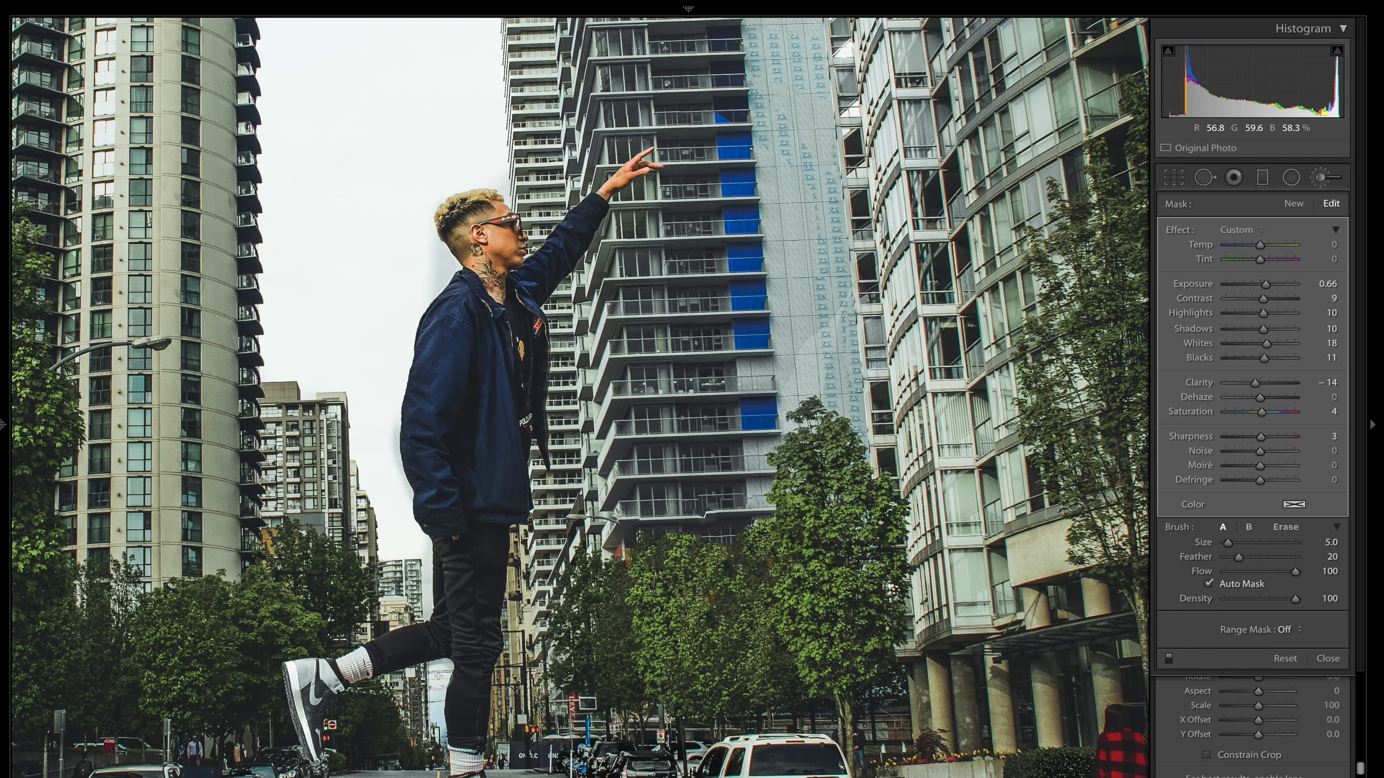
pyautogui.moveTo(427, 596); pyautogui.dragTo(424, 548)
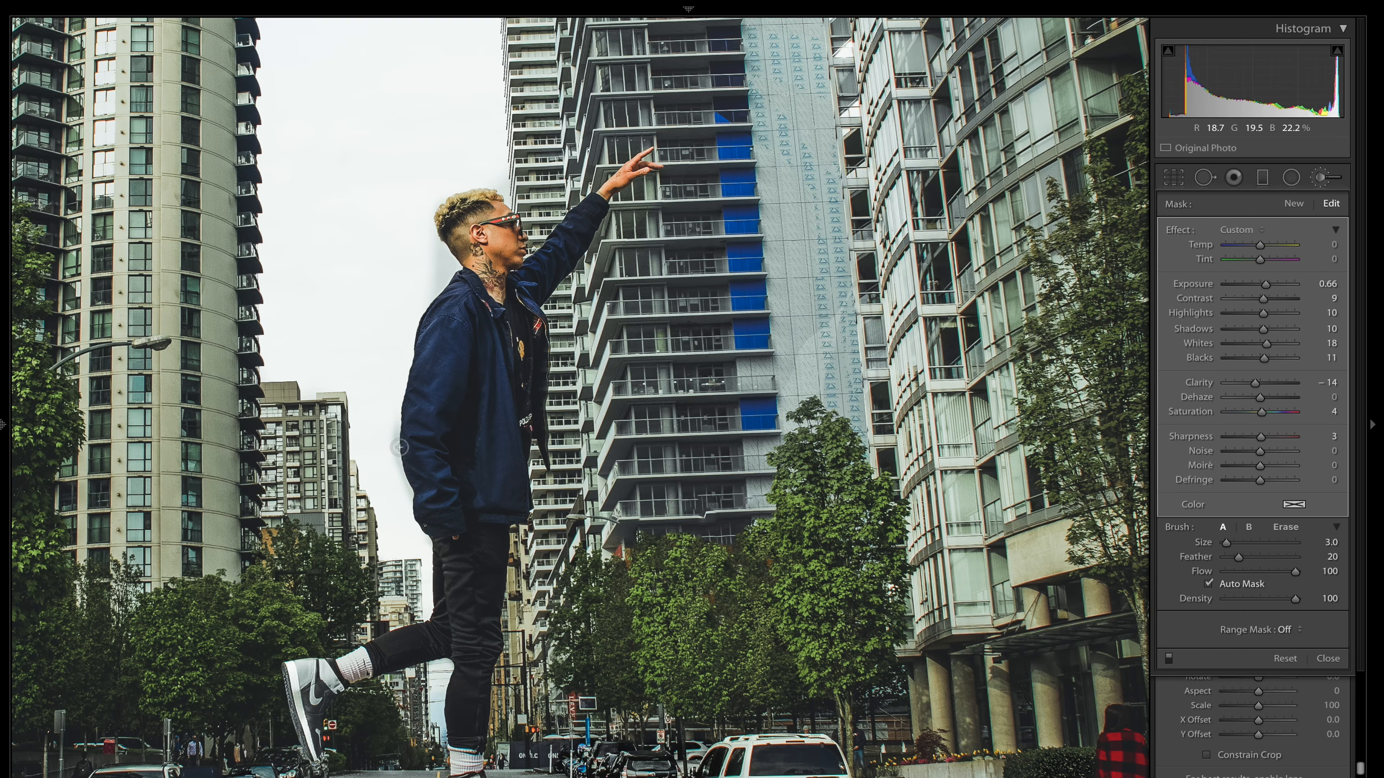
# Step: Erase the sky mask spill from the distant buildings and trees behind the man's legs
pyautogui.press('alt')
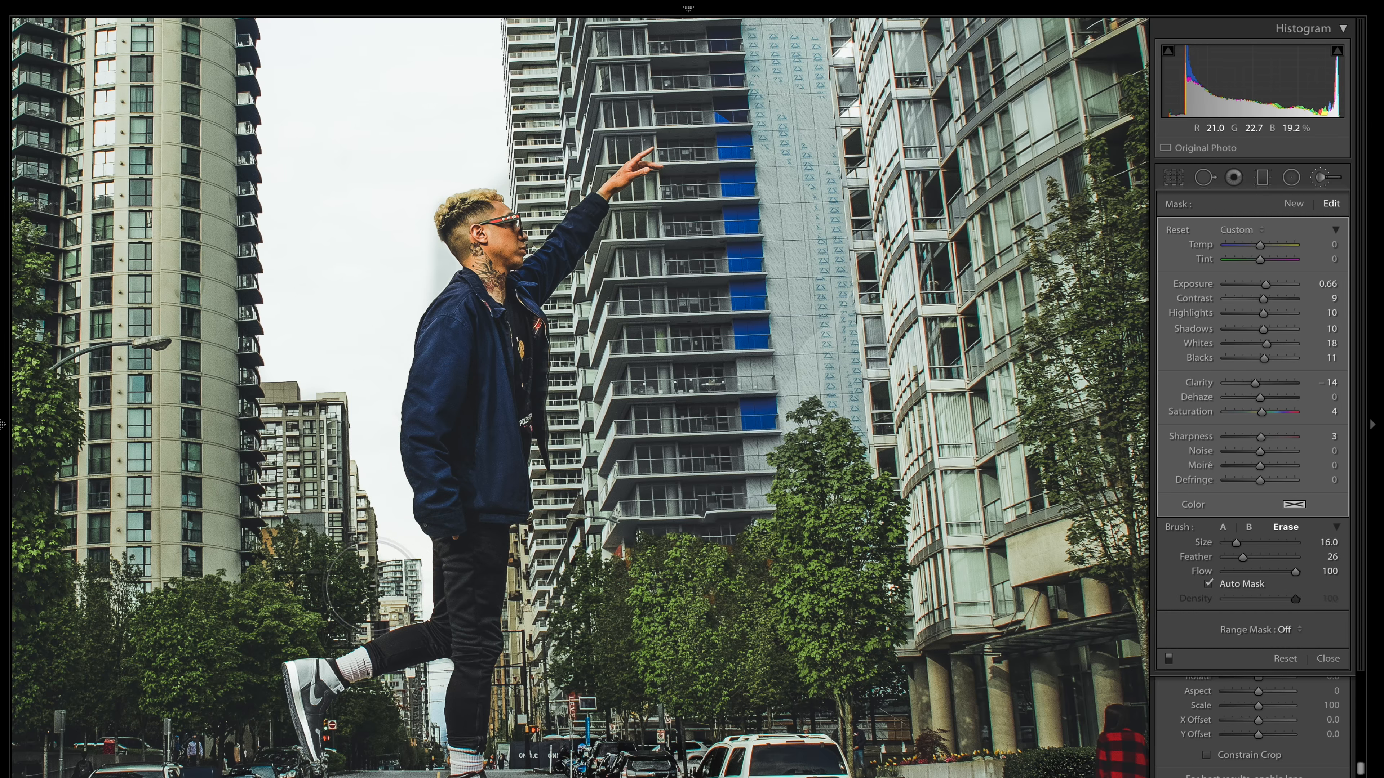
pyautogui.moveTo(385, 579); pyautogui.dragTo(401, 610)
pyautogui.press('alt')
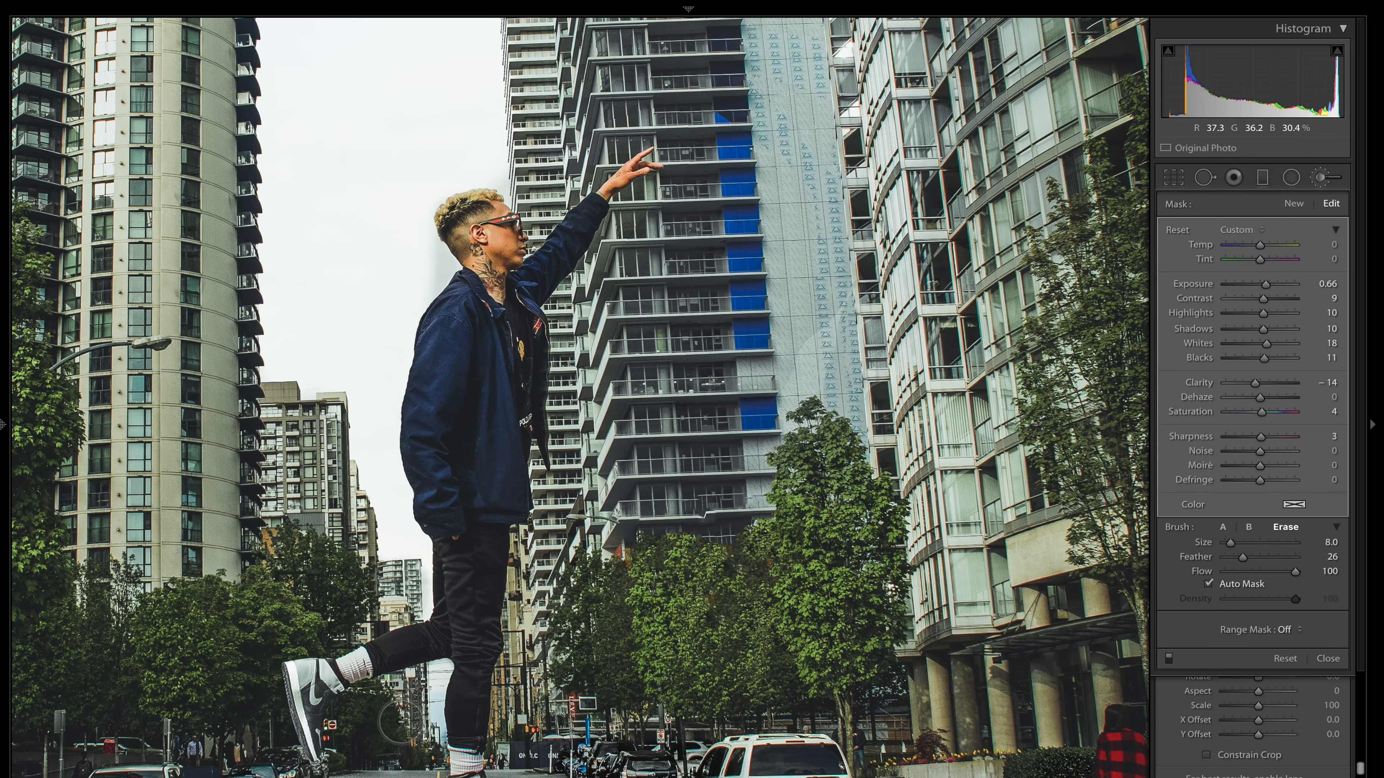
# Step: Fill the missed sky behind the man's head and neck in the sky mask, and check the mask across the photo
pyautogui.moveTo(436, 296); pyautogui.dragTo(437, 255)
pyautogui.hotkey('ctrl', '-')
pyautogui.hotkey('ctrl', '-')
pyautogui.hotkey('ctrl', '=')
pyautogui.hotkey('ctrl', '=')
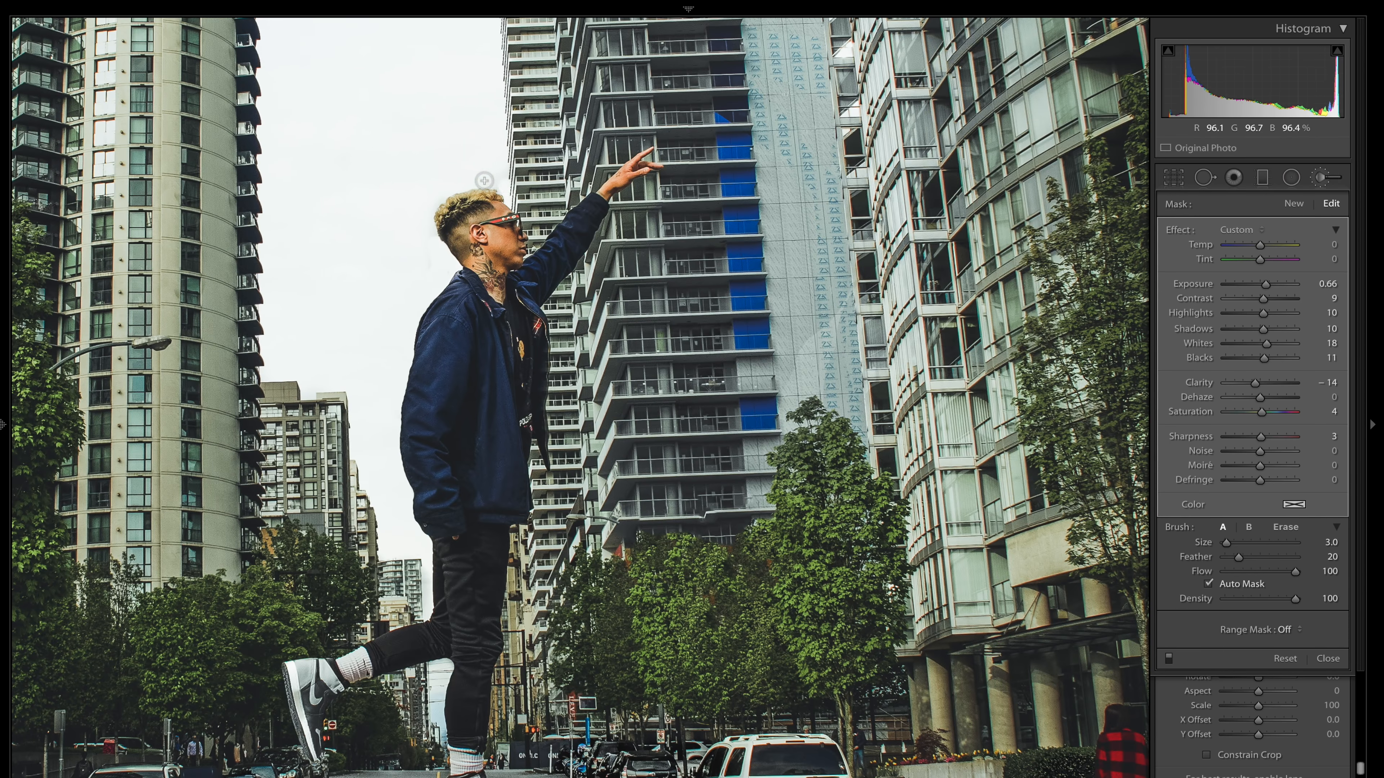
pyautogui.scroll(9, 381, 167)
pyautogui.moveTo(3, 175)
pyautogui.moveTo(102, 163); pyautogui.dragTo(112, 120)
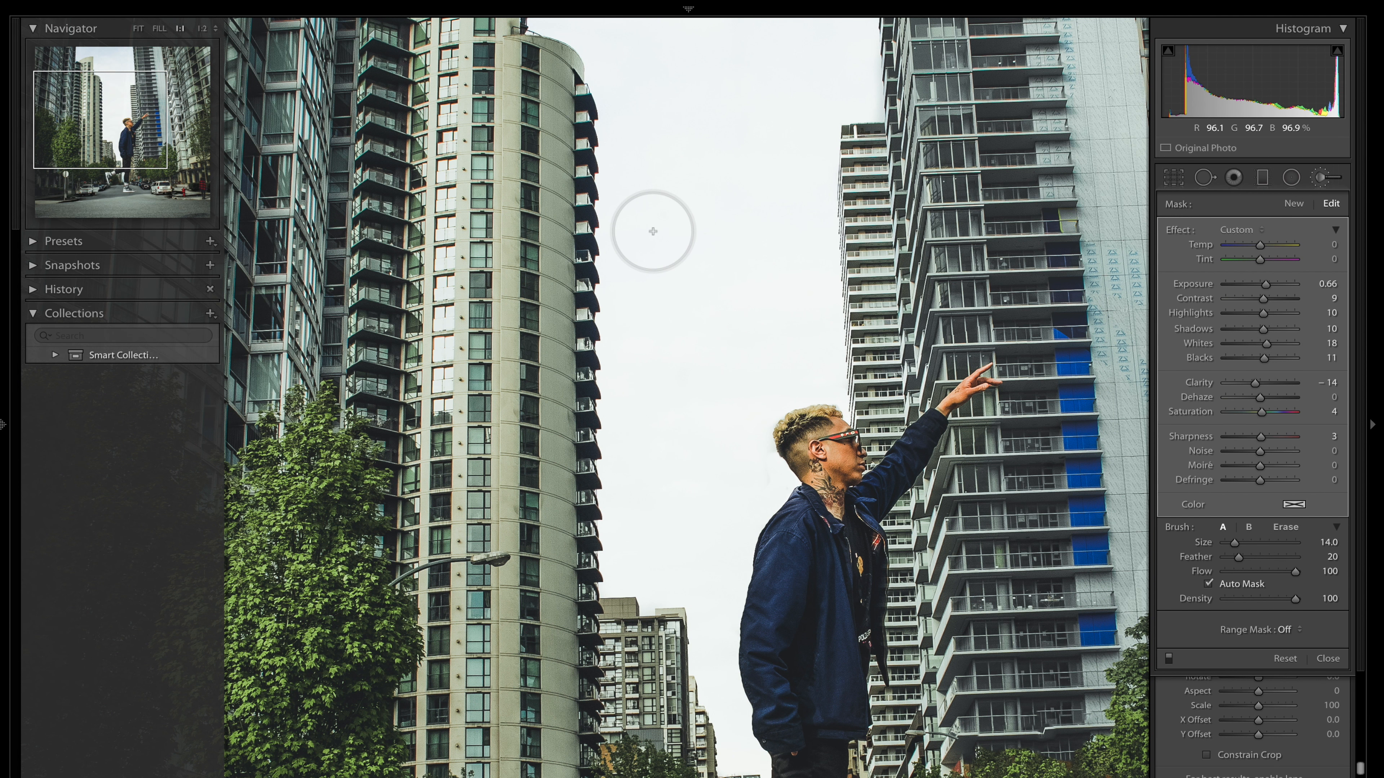
pyautogui.hotkey('ctrl', '-')
pyautogui.hotkey('ctrl', '-')
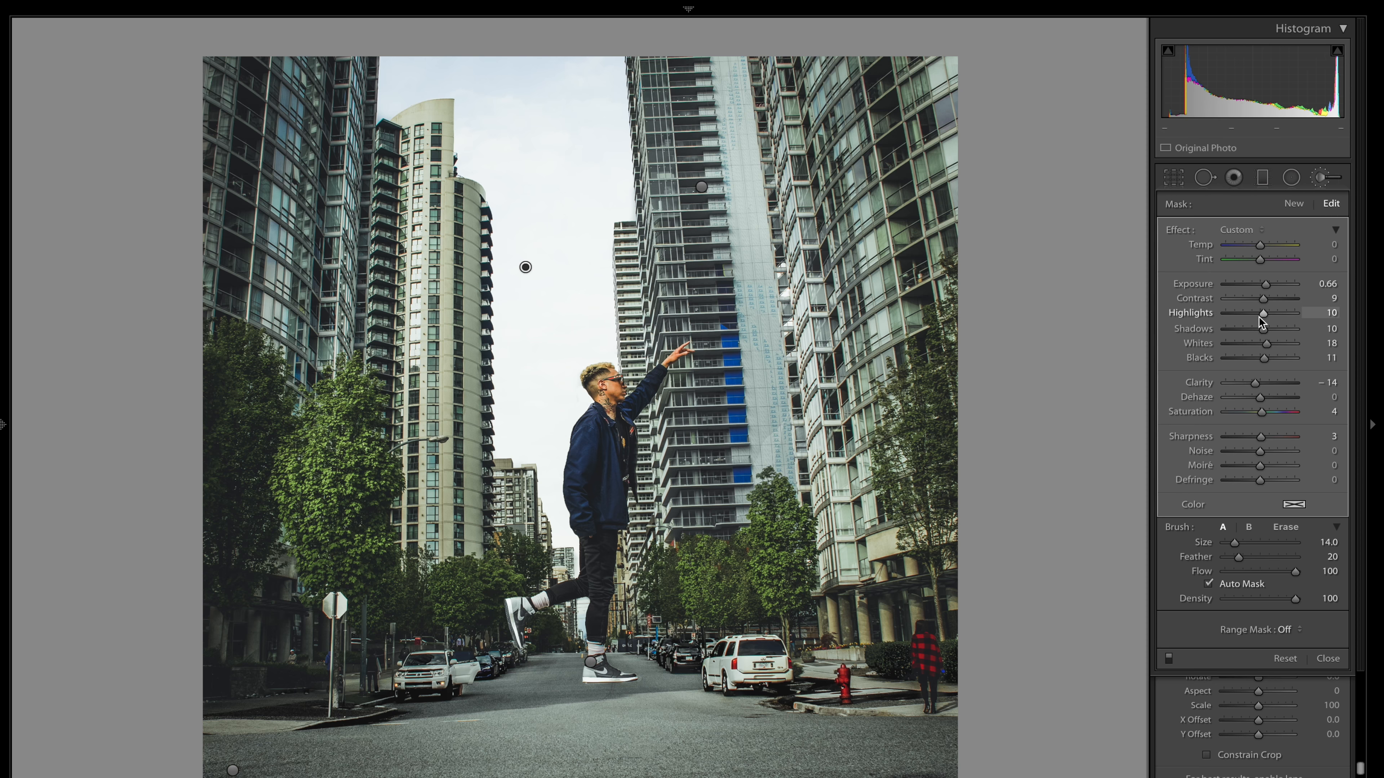
# Step: Darken and desaturate the sky mask: contrast -4, highlights -67, shadows -86, whites -88, blacks -100, clarity 100, saturation -79
pyautogui.moveTo(1263, 299); pyautogui.dragTo(1250, 298)
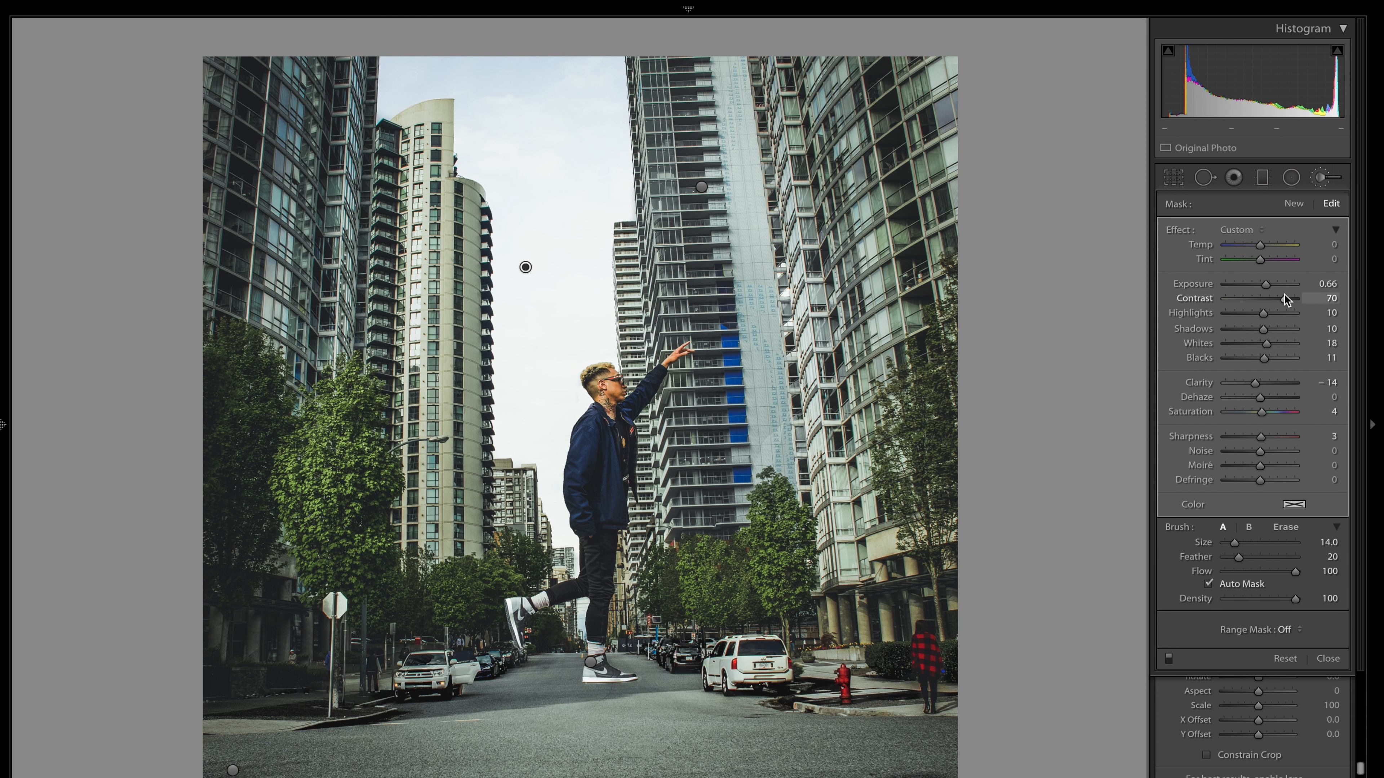
pyautogui.click(1236, 313)
pyautogui.click(1241, 328)
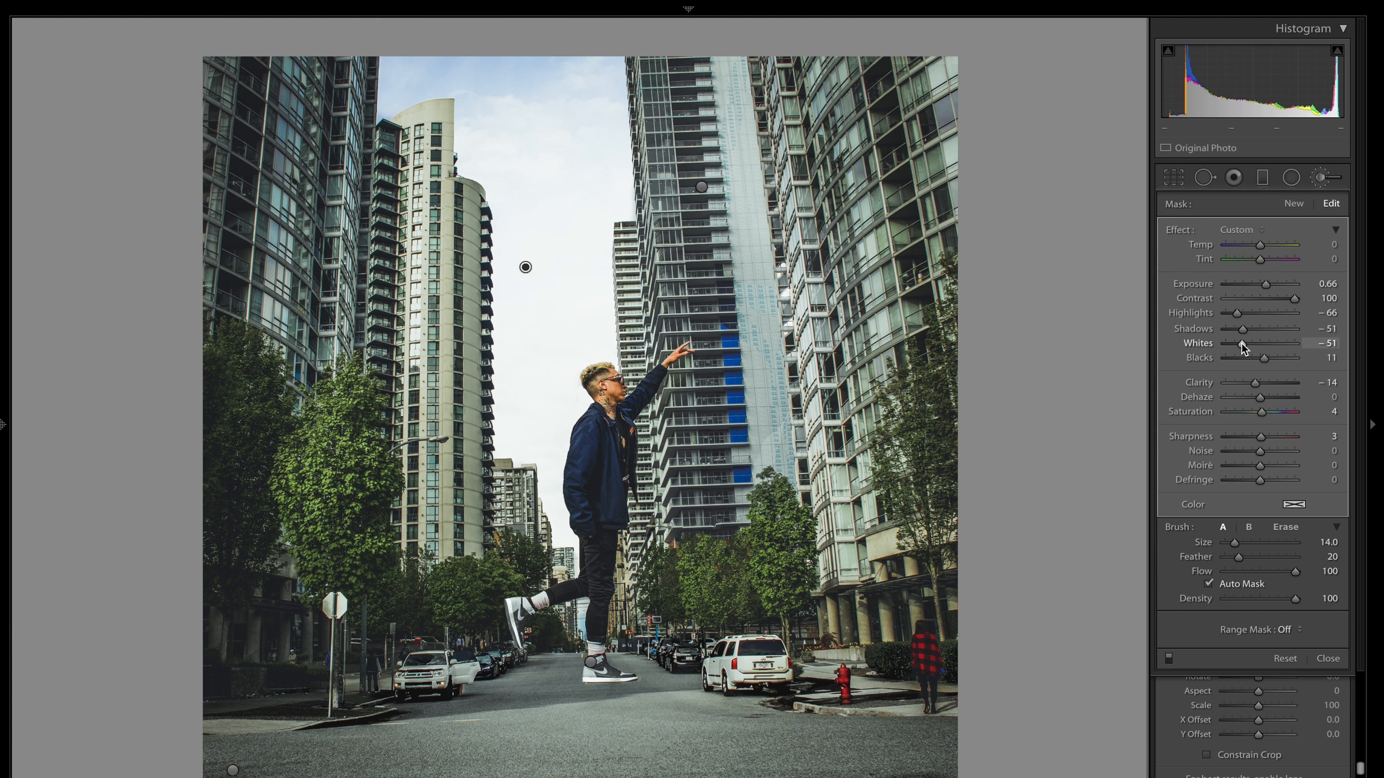
pyautogui.click(1248, 359)
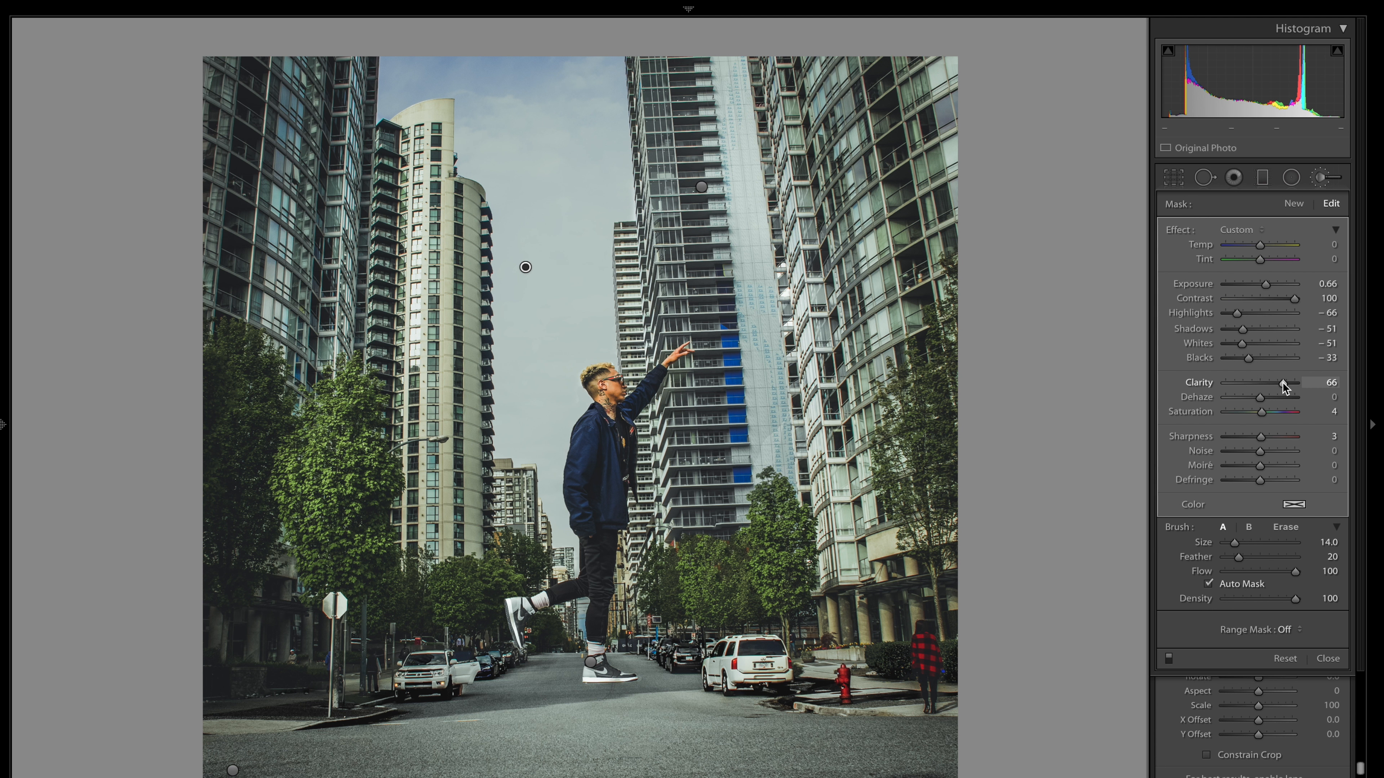
pyautogui.moveTo(1284, 386); pyautogui.dragTo(1144, 375)
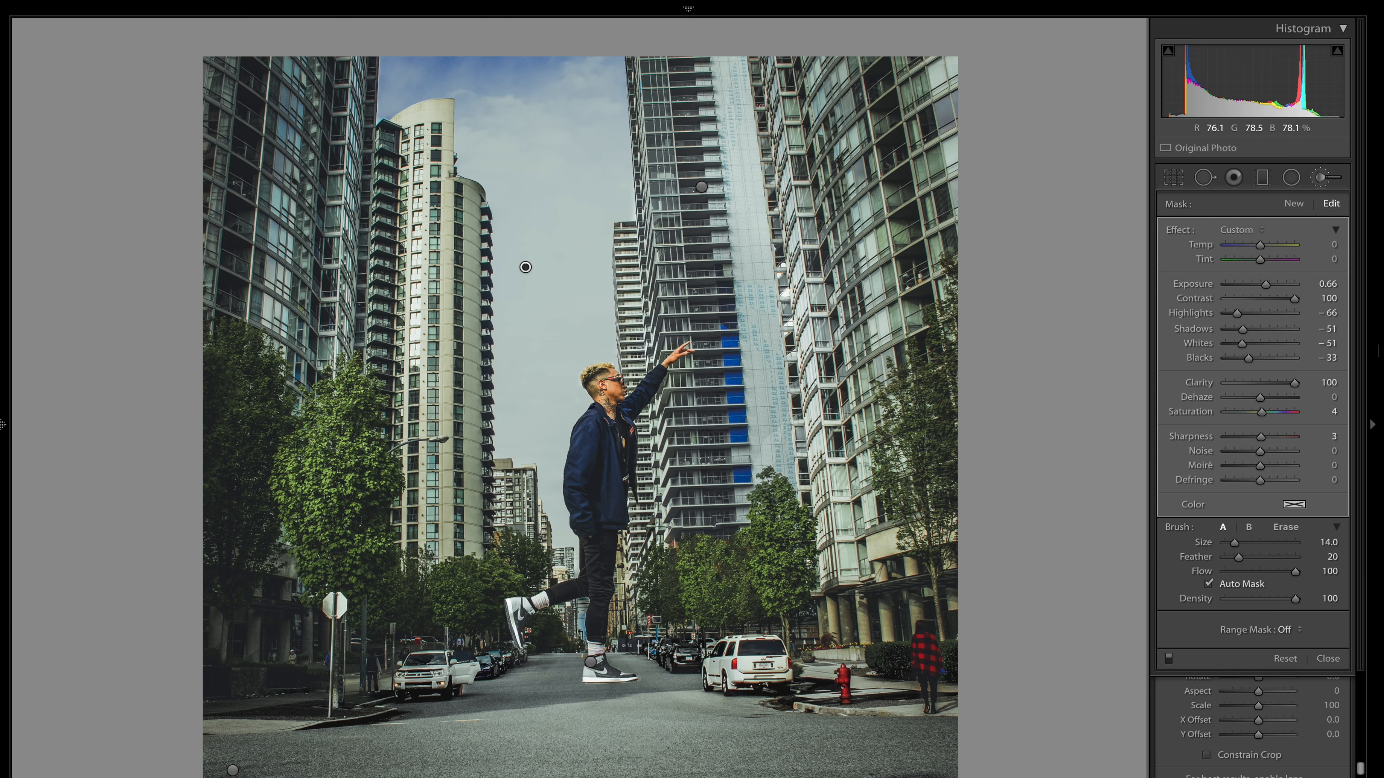
pyautogui.click(1242, 412)
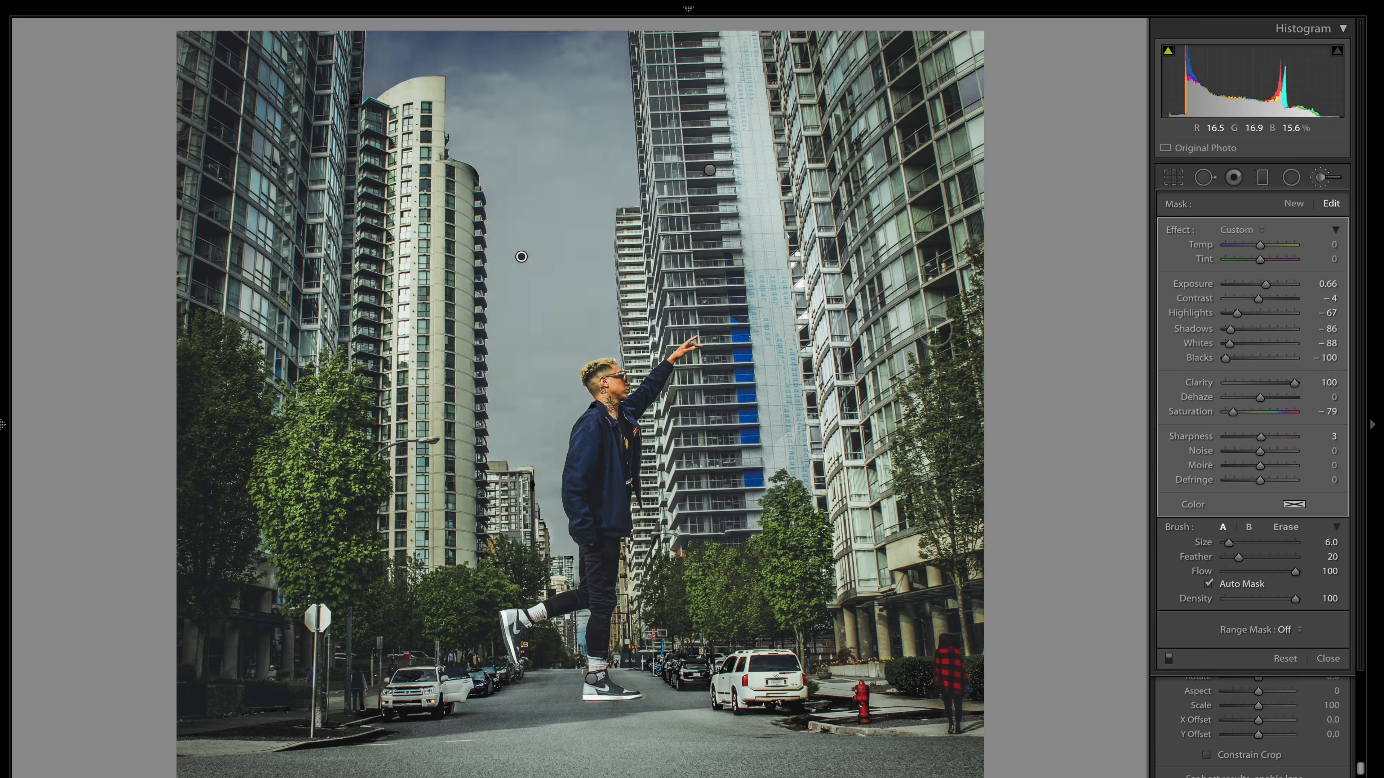
# Step: Open the photo's export settings and review the location, file format, image sizing, sharpening, metadata and watermark options
pyautogui.click(125, 12)
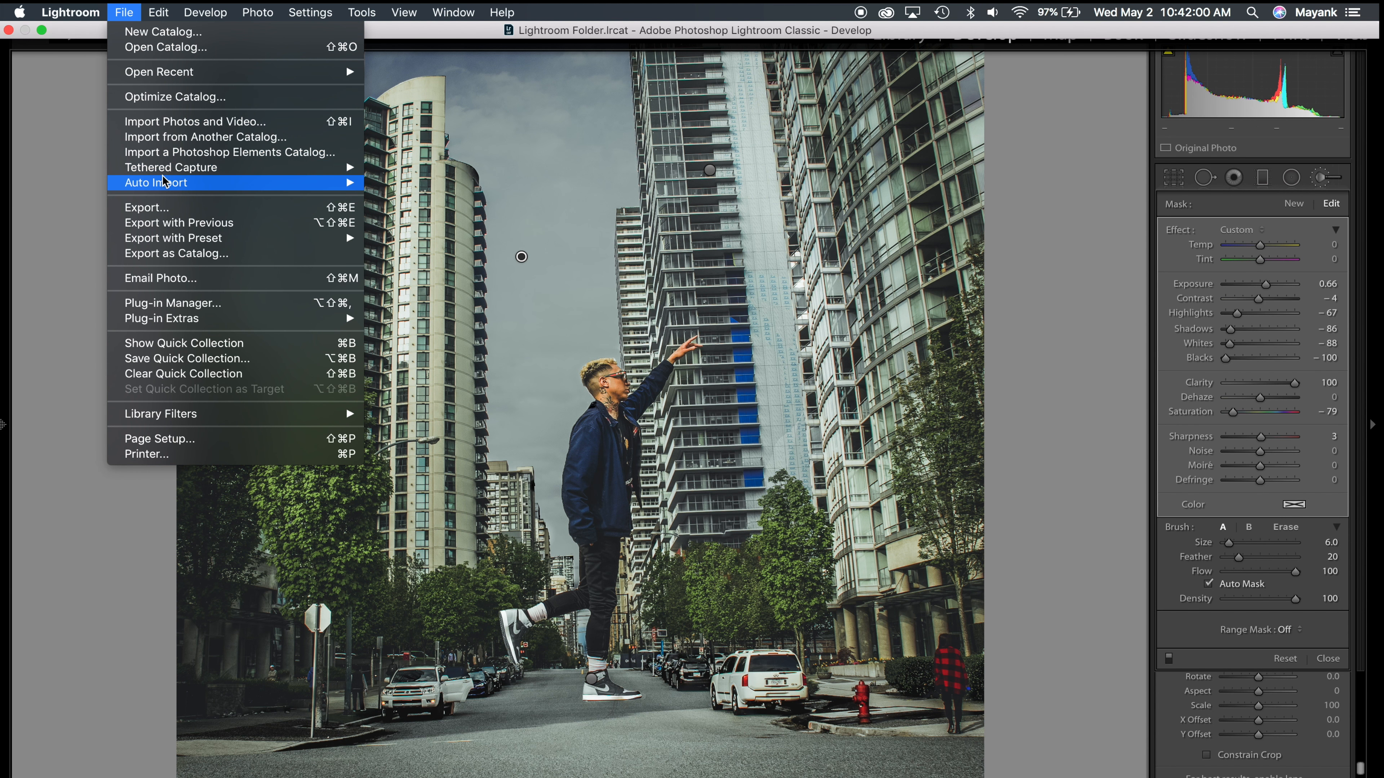
pyautogui.click(199, 209)
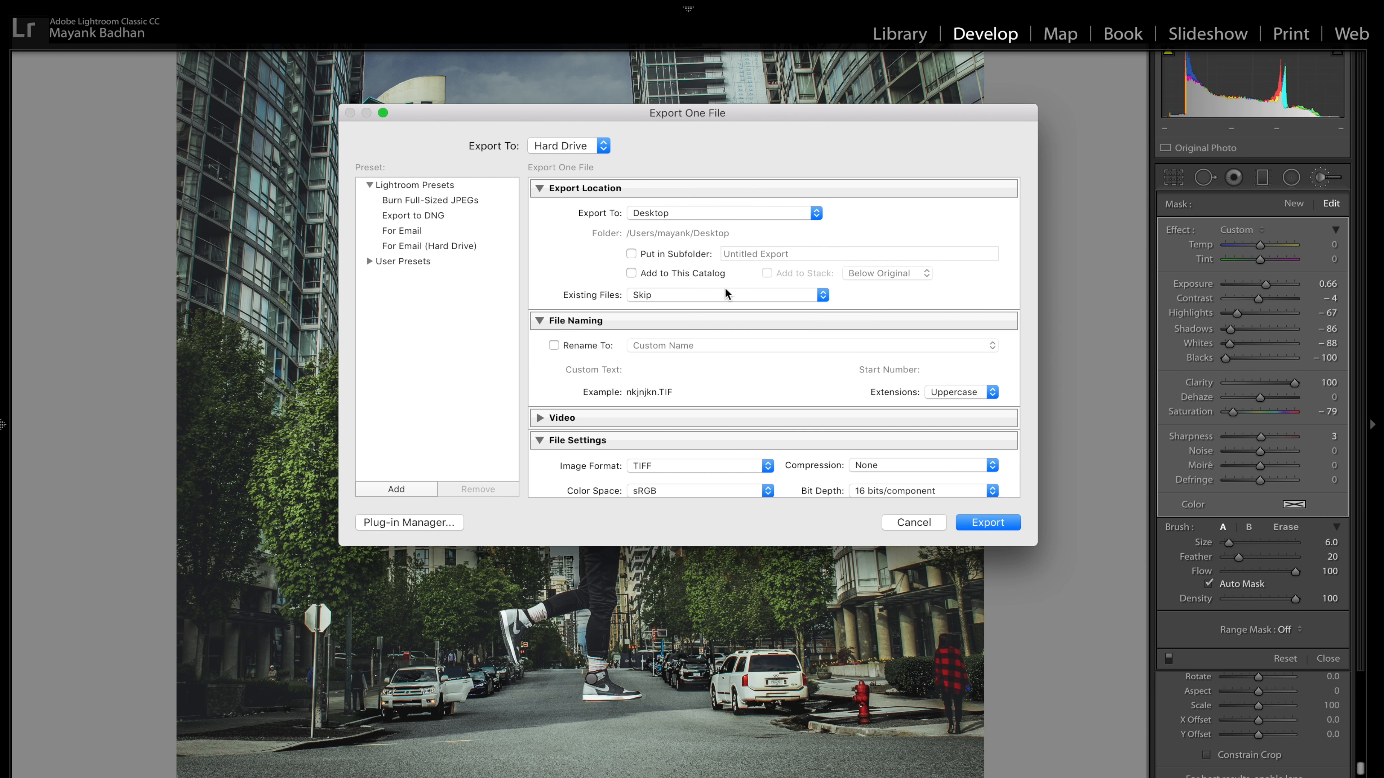
pyautogui.scroll(-5, 725, 290)
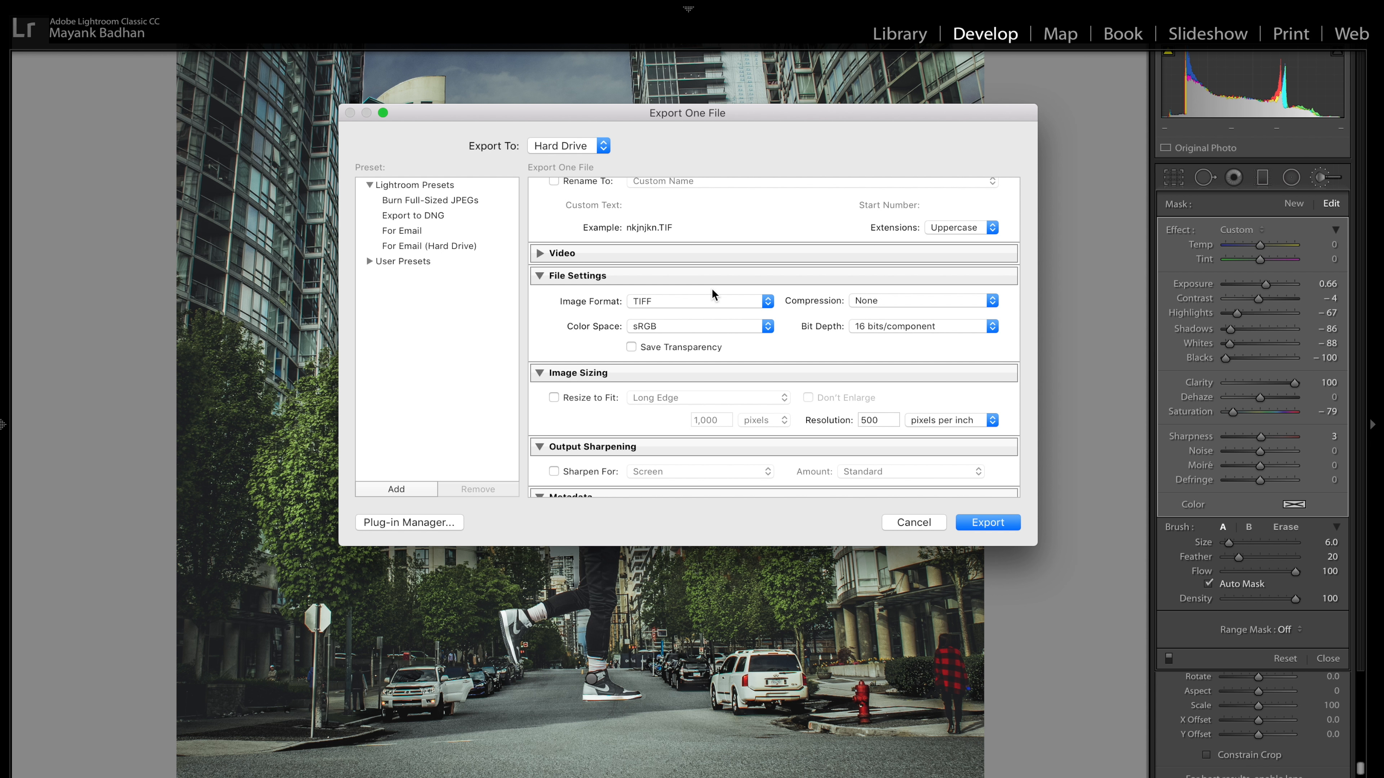
pyautogui.scroll(-5, 711, 295)
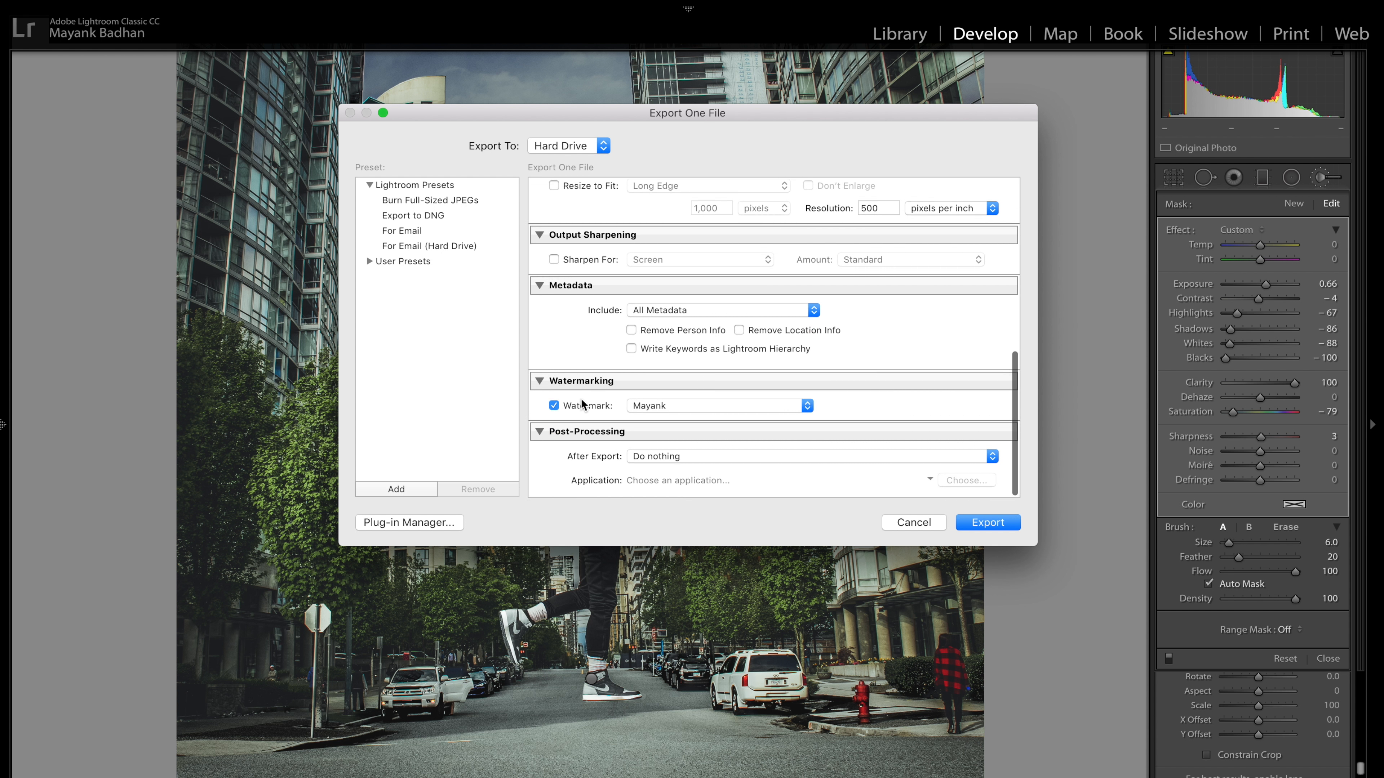
pyautogui.scroll(5, 693, 432)
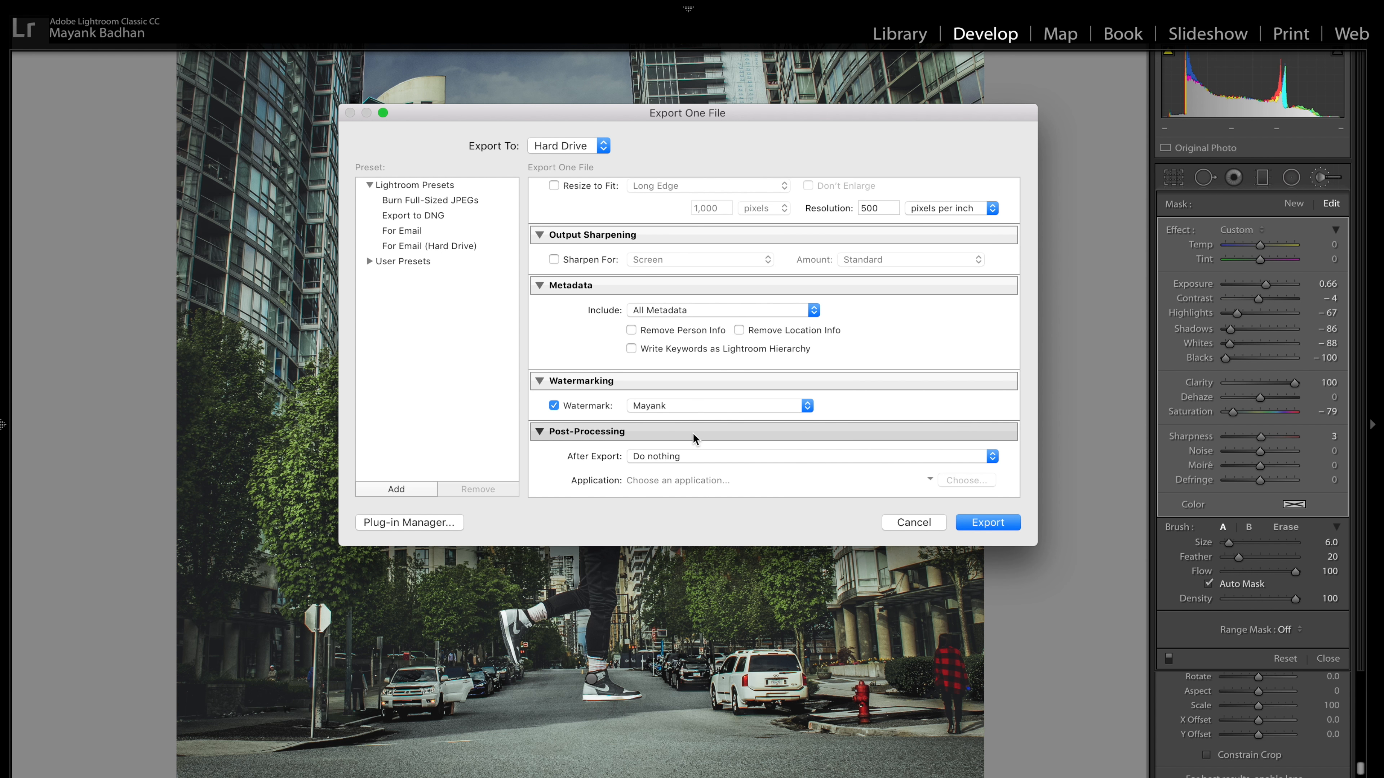